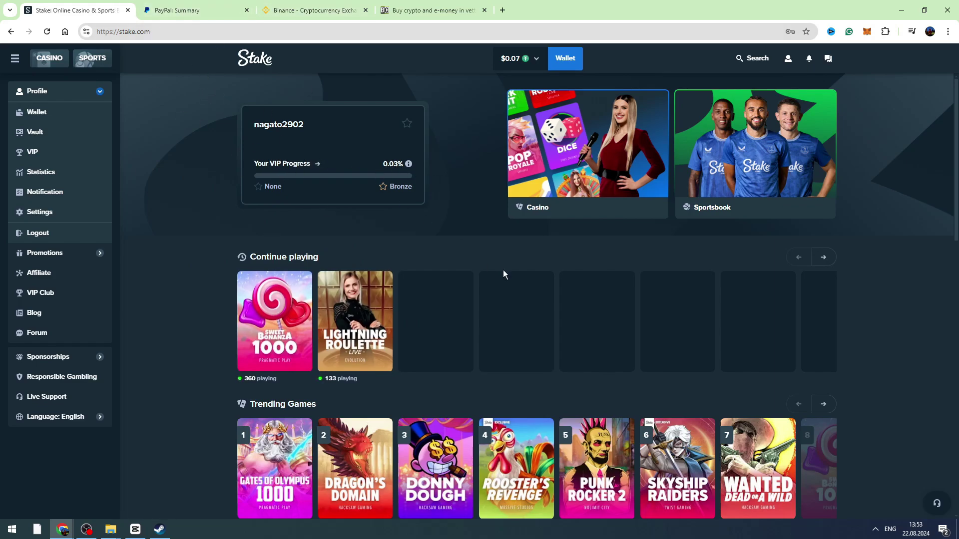
pyautogui.scroll(-2, 304, 208)
pyautogui.scroll(2, 302, 150)
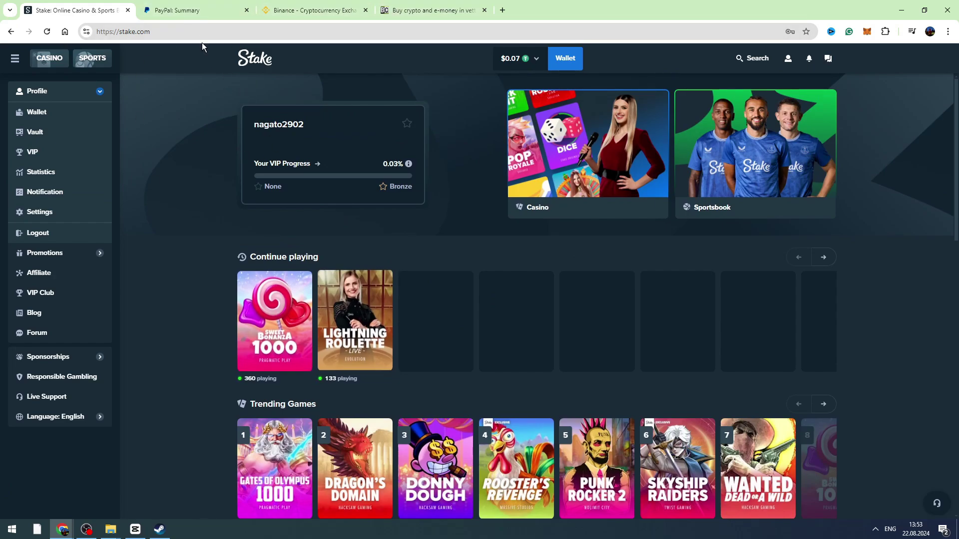
# - Switch to PayPal, open its wallet, and view the bank transfer options for the balance
pyautogui.click(195, 10)
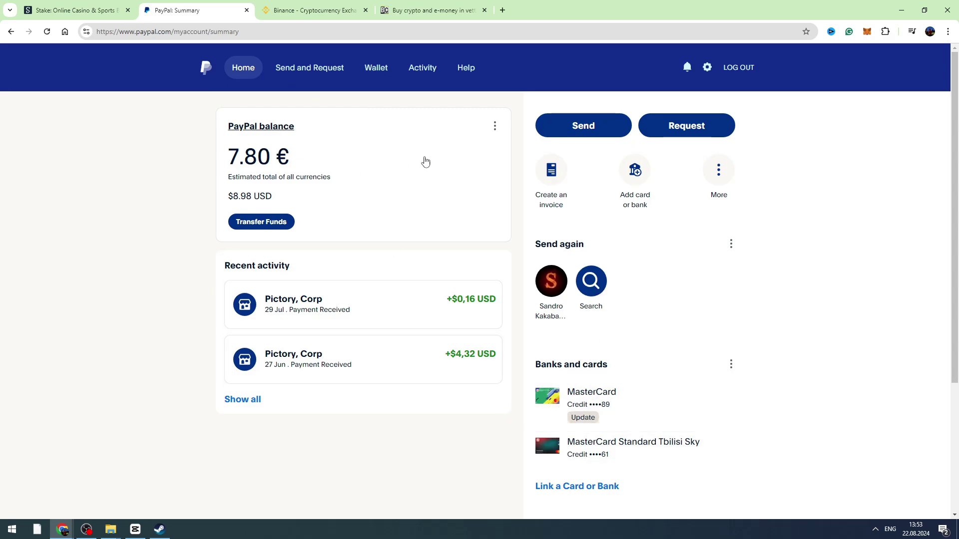
pyautogui.click(382, 74)
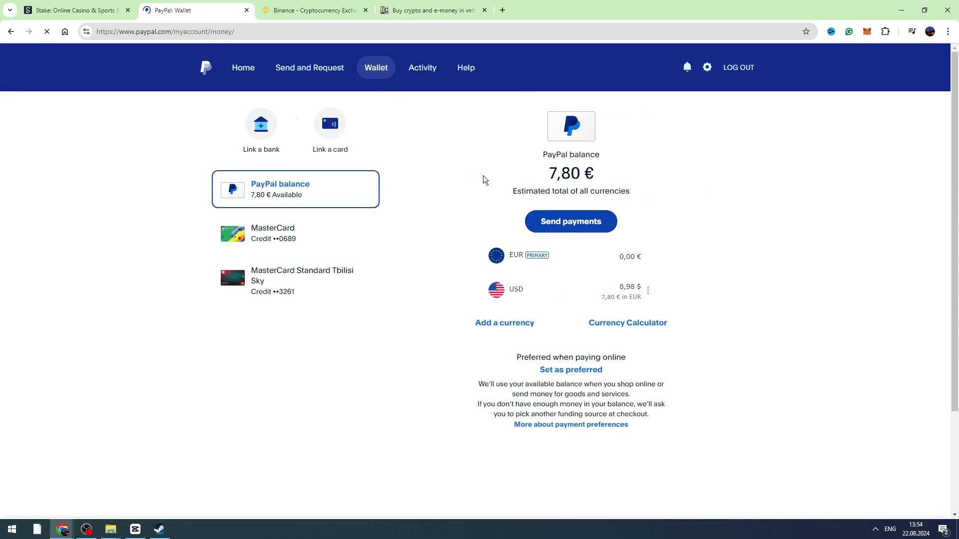
pyautogui.click(566, 221)
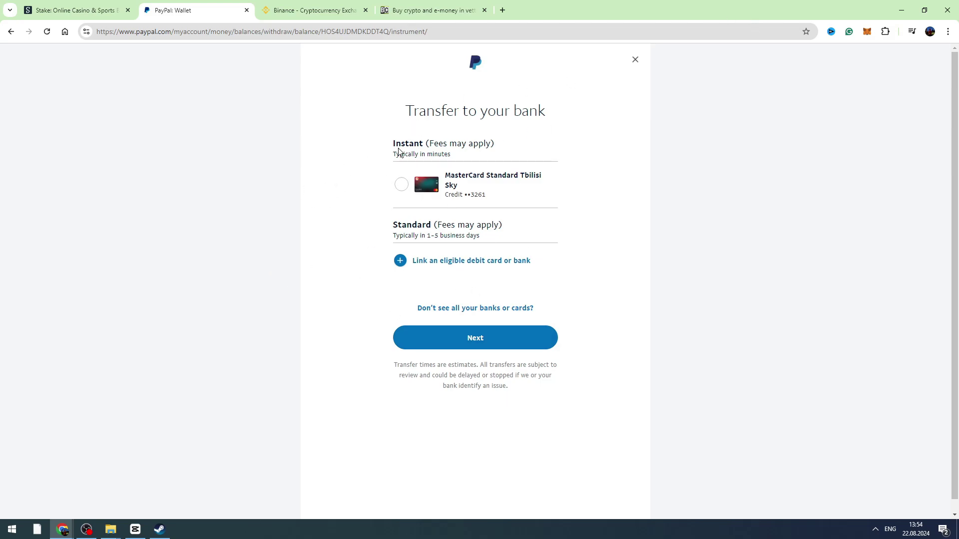
pyautogui.click(635, 60)
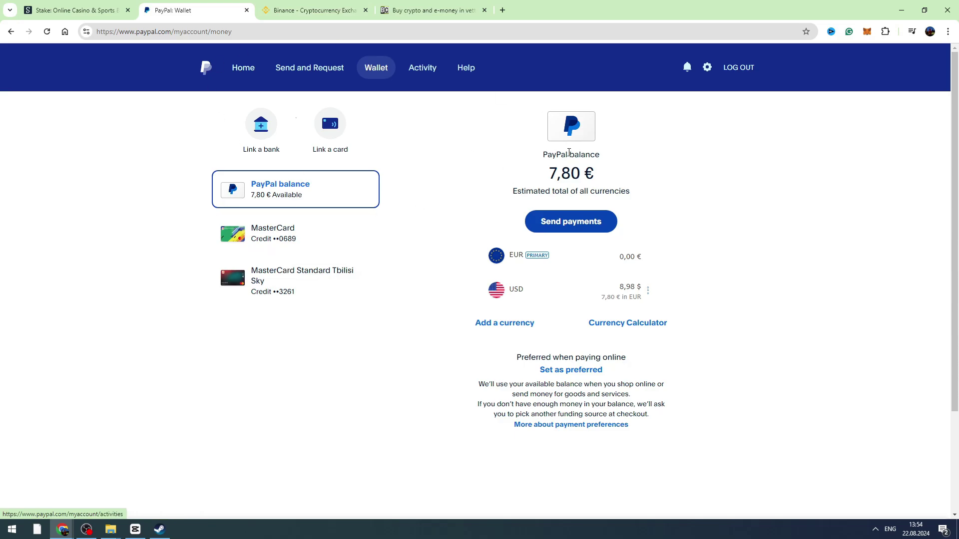
# - Switch to Binance, open the Buy Crypto deposit option, and set the amount to spend on USDT to 100 USD
pyautogui.click(300, 11)
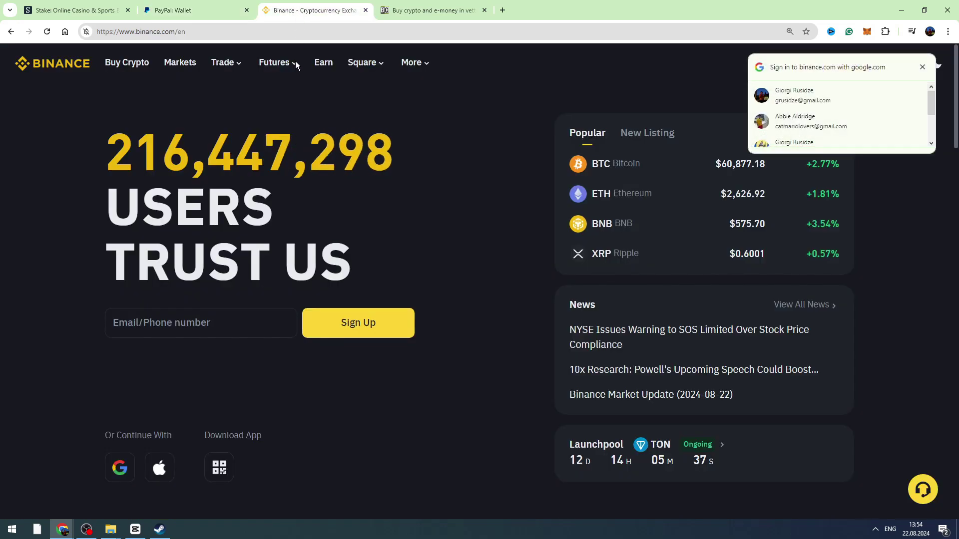
pyautogui.click(923, 66)
pyautogui.moveTo(885, 70)
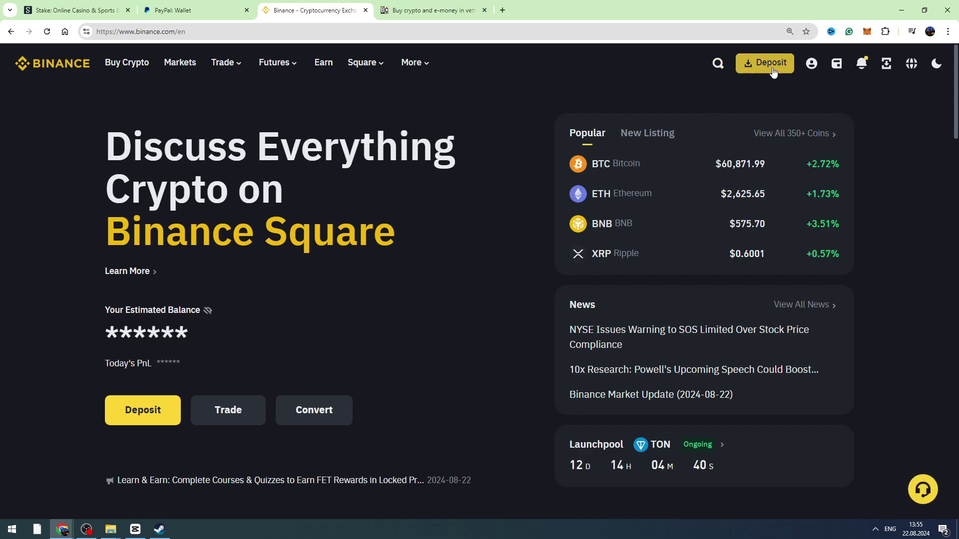
pyautogui.click(753, 63)
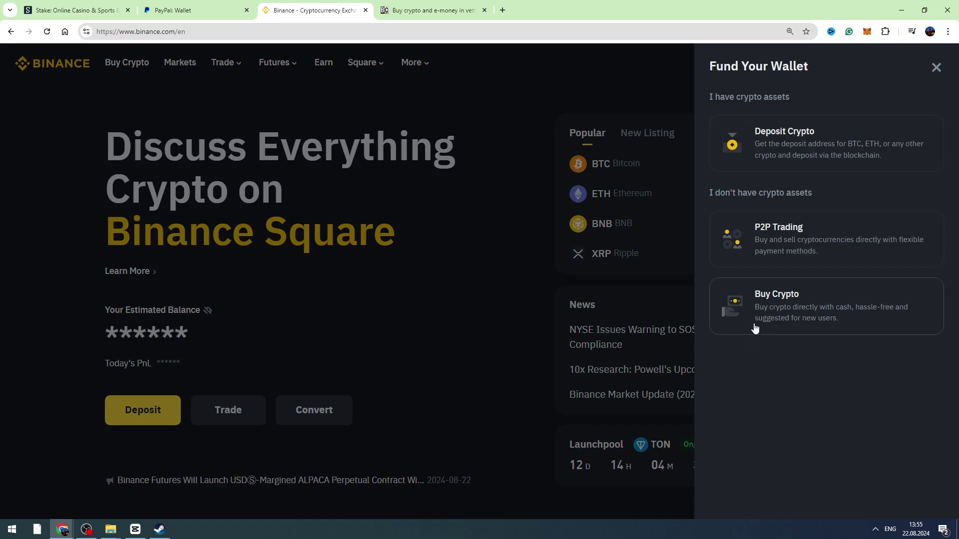
pyautogui.click(775, 322)
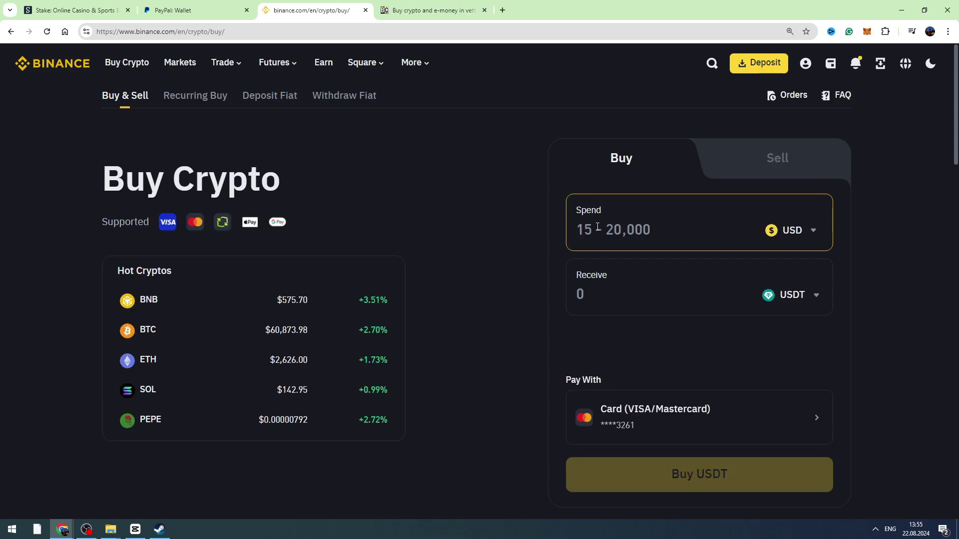
pyautogui.write('100')
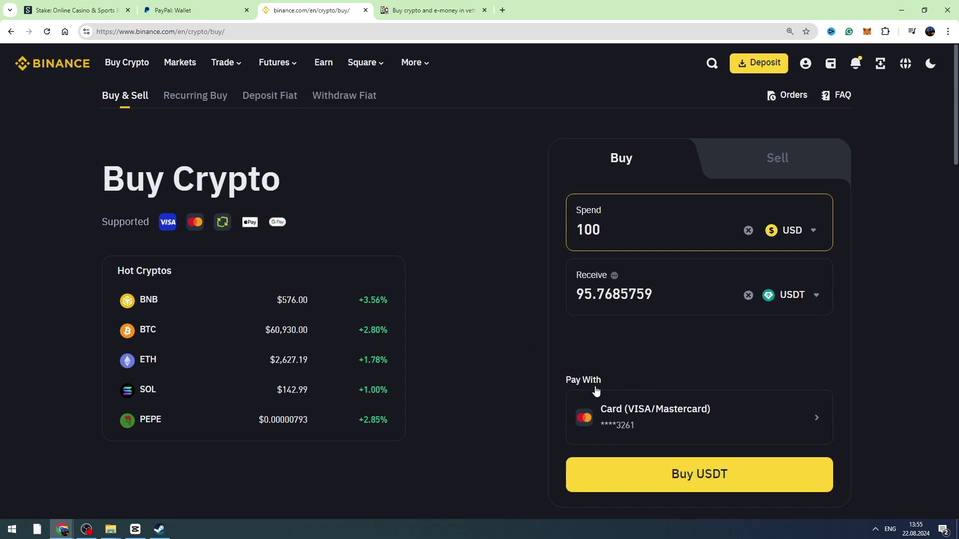
# - Switch to Stake and open the deposit form from its wallet
pyautogui.moveTo(379, 73)
pyautogui.click(75, 10)
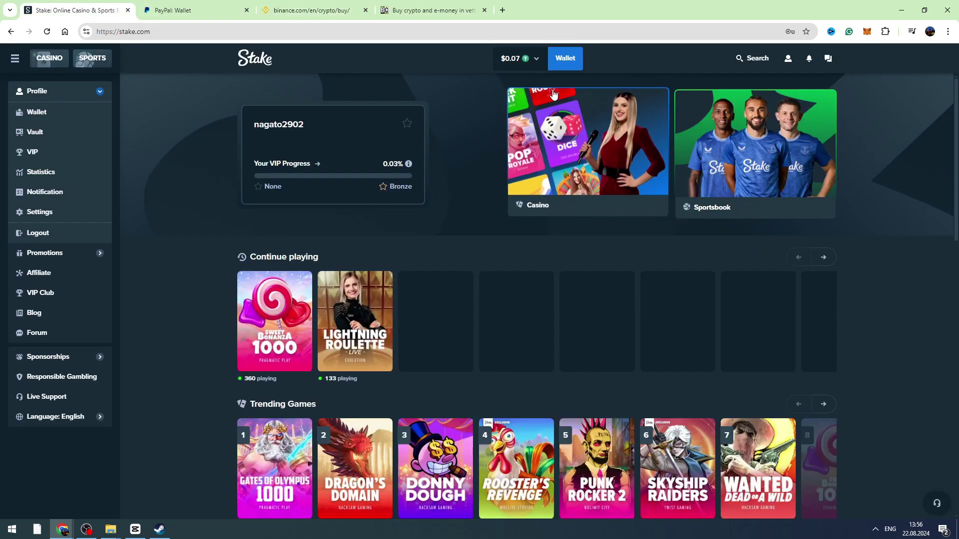
pyautogui.click(567, 67)
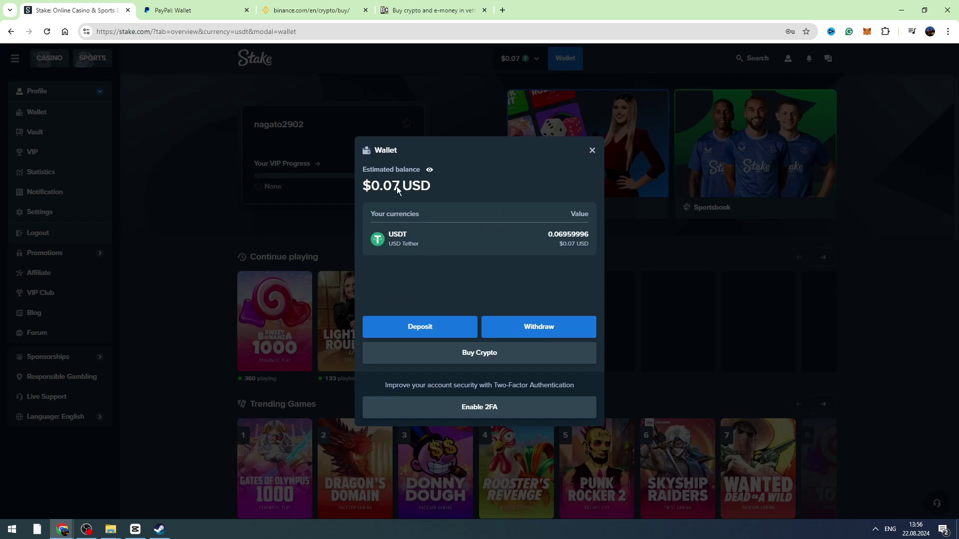
pyautogui.click(428, 329)
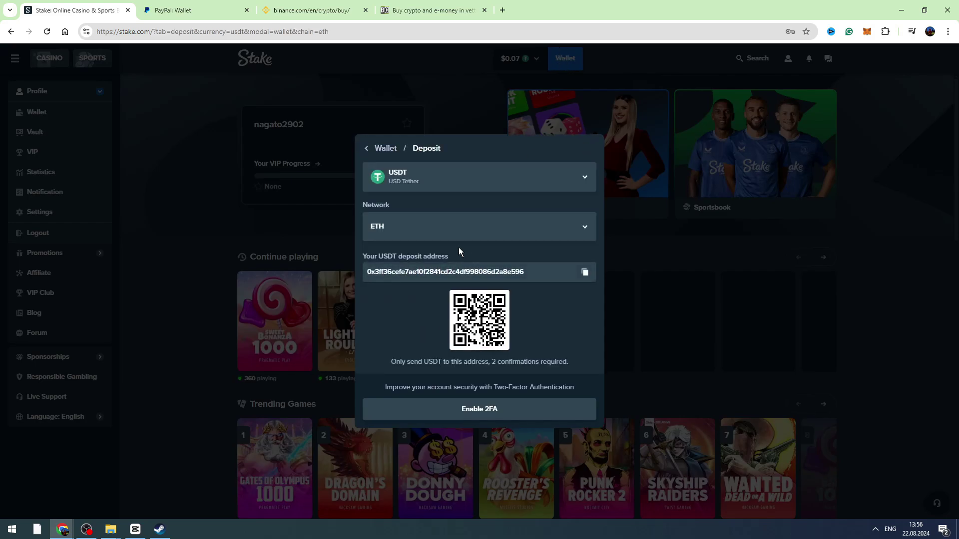
# - Keep USDT as the deposit currency, set the network to BSC - BNB Smart Chain (BEP20), and copy the deposit address
pyautogui.click(465, 177)
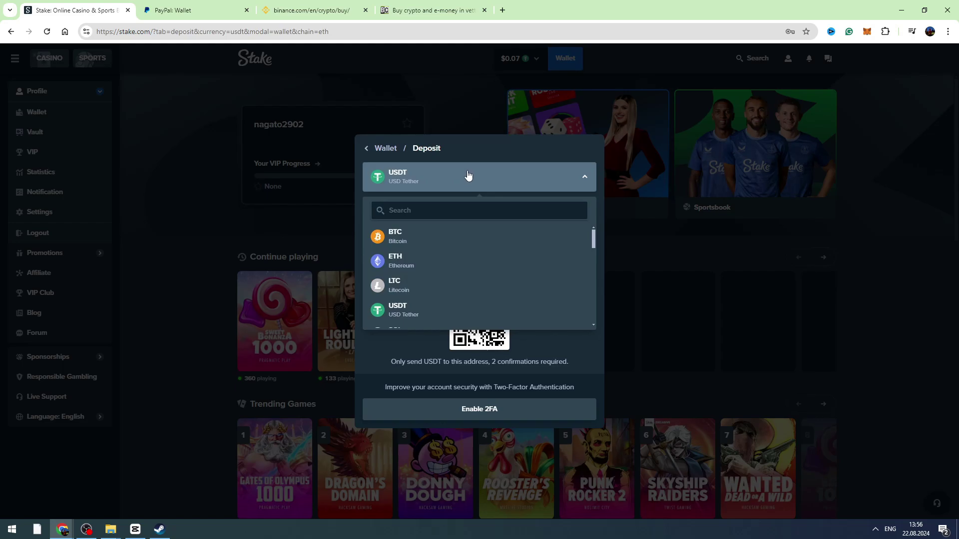
pyautogui.click(468, 176)
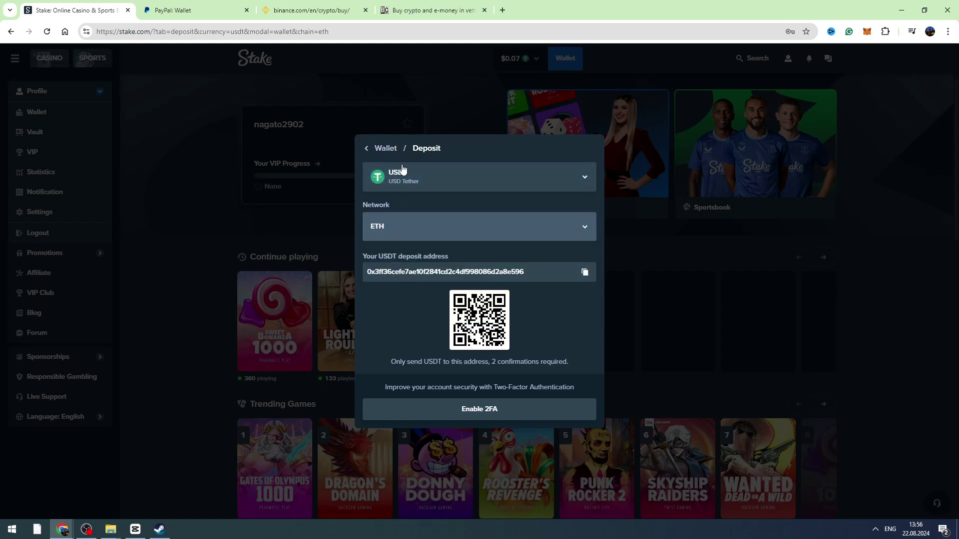
pyautogui.click(482, 234)
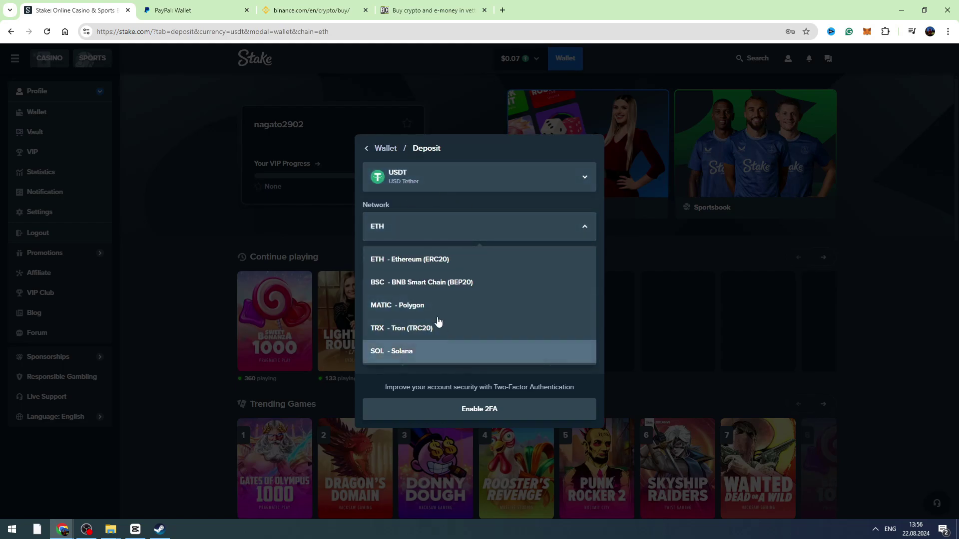
pyautogui.click(429, 283)
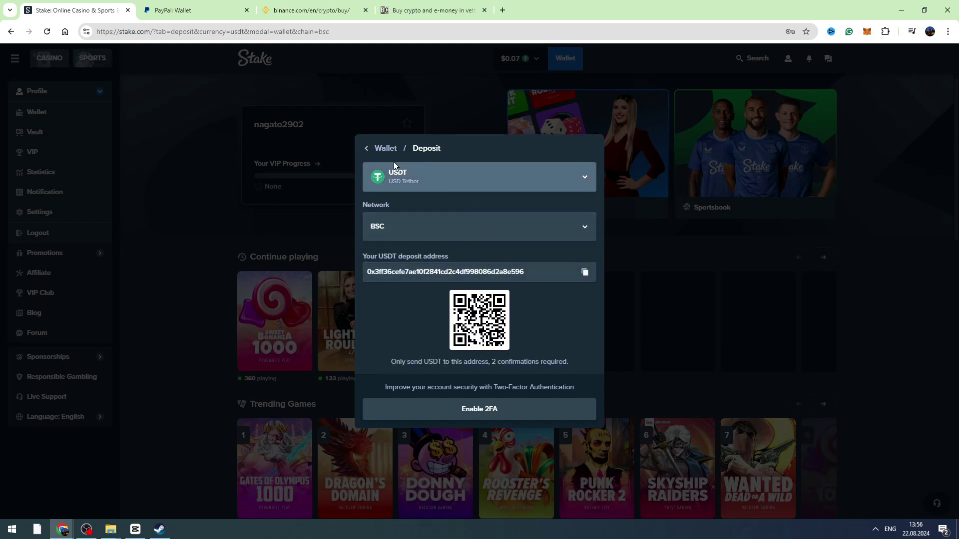
pyautogui.click(584, 272)
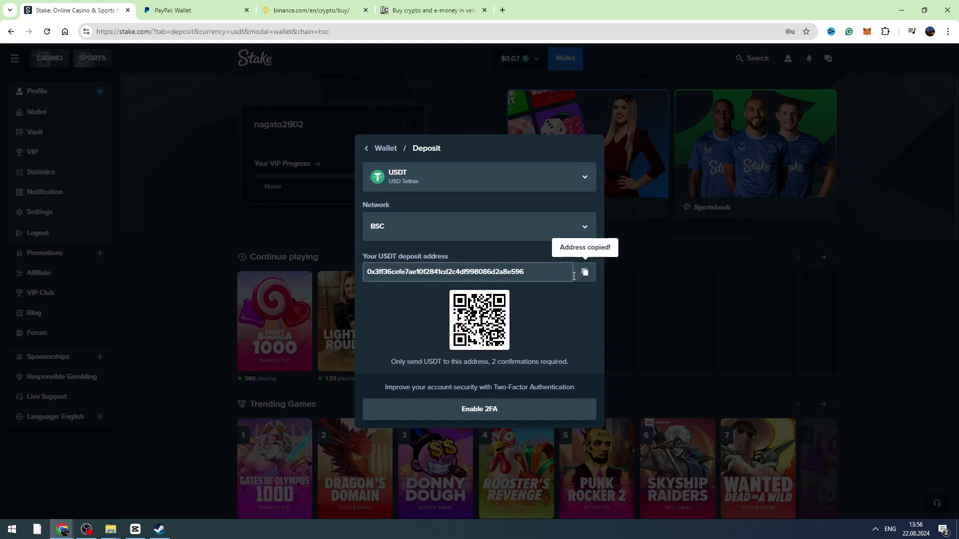
# - Return to Binance and start a withdrawal of USDT from the spot wallet
pyautogui.click(305, 15)
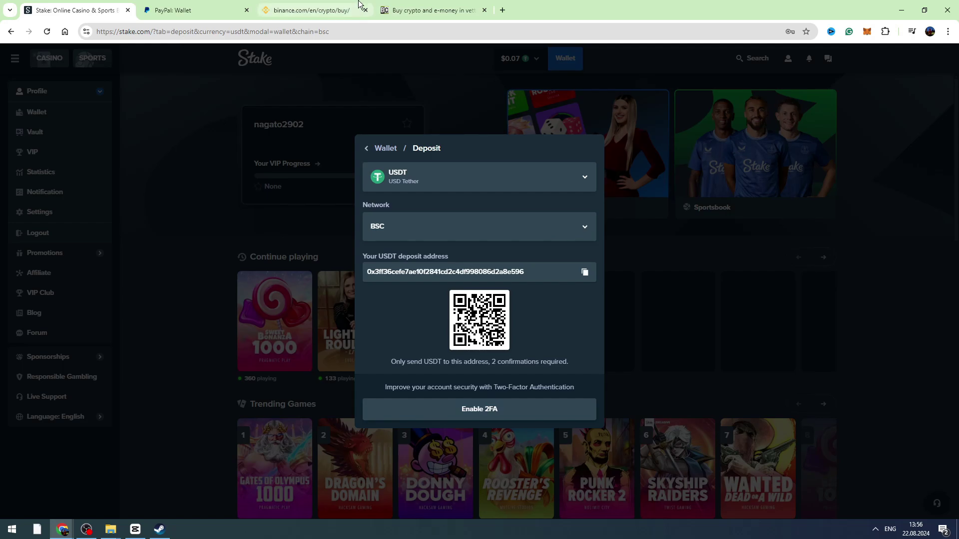
pyautogui.moveTo(831, 66)
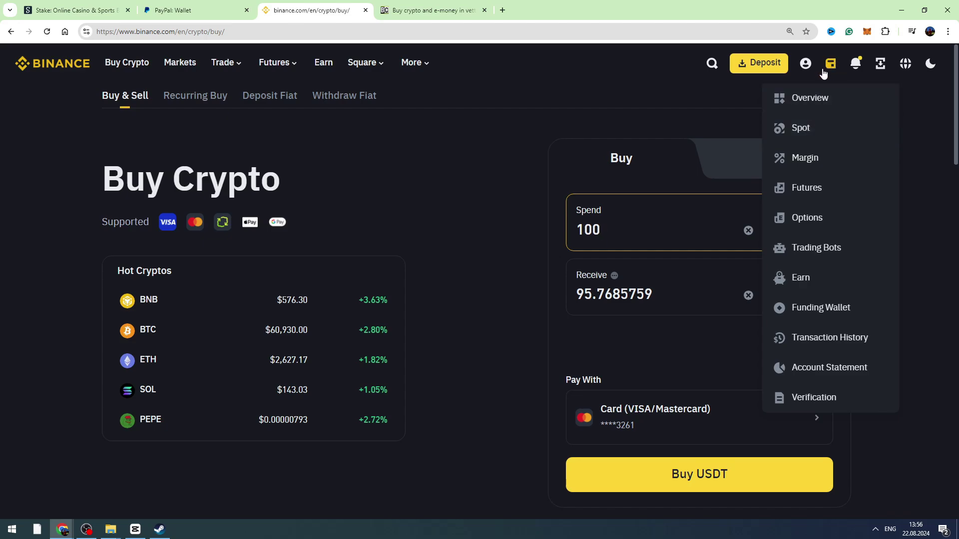
pyautogui.click(795, 128)
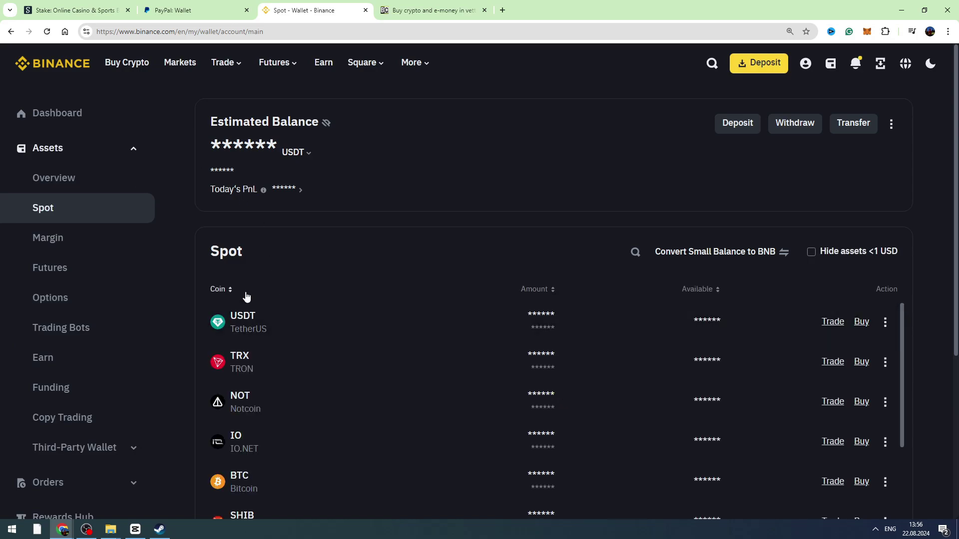
pyautogui.click(886, 323)
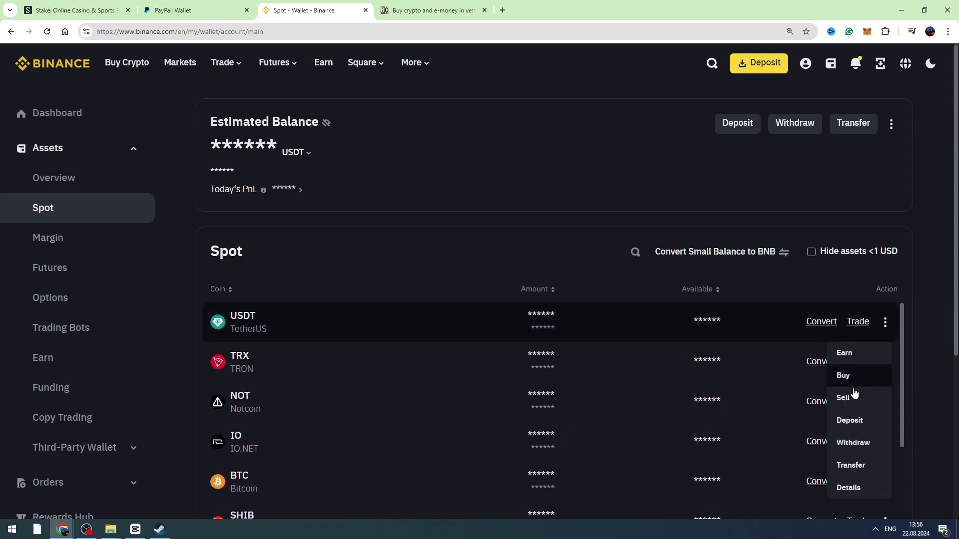
pyautogui.click(850, 444)
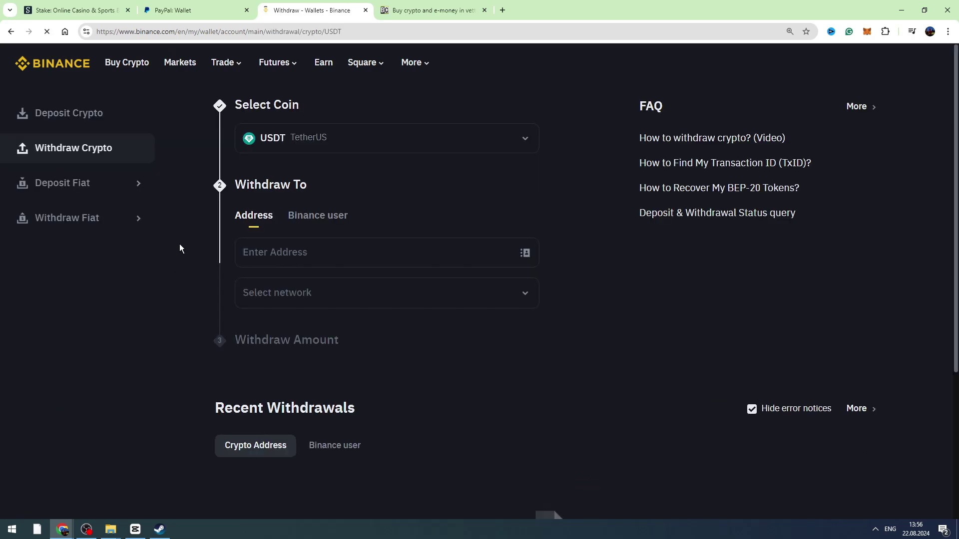
# - Paste the copied deposit address, confirm BSC as the withdrawal network, and check it against Stake's deposit network options
pyautogui.click(388, 266)
pyautogui.hotkey('ctrl', 'v')
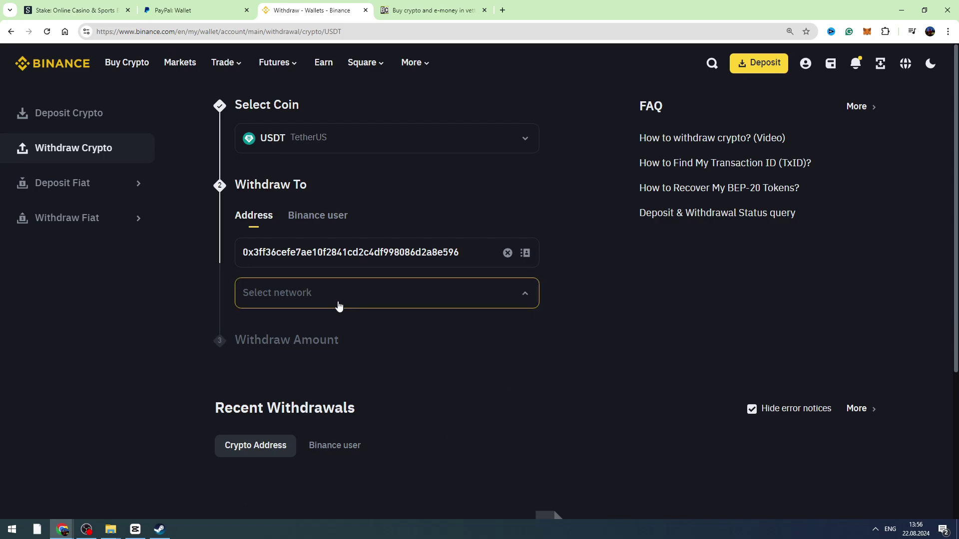
pyautogui.click(338, 304)
pyautogui.scroll(-3, 312, 449)
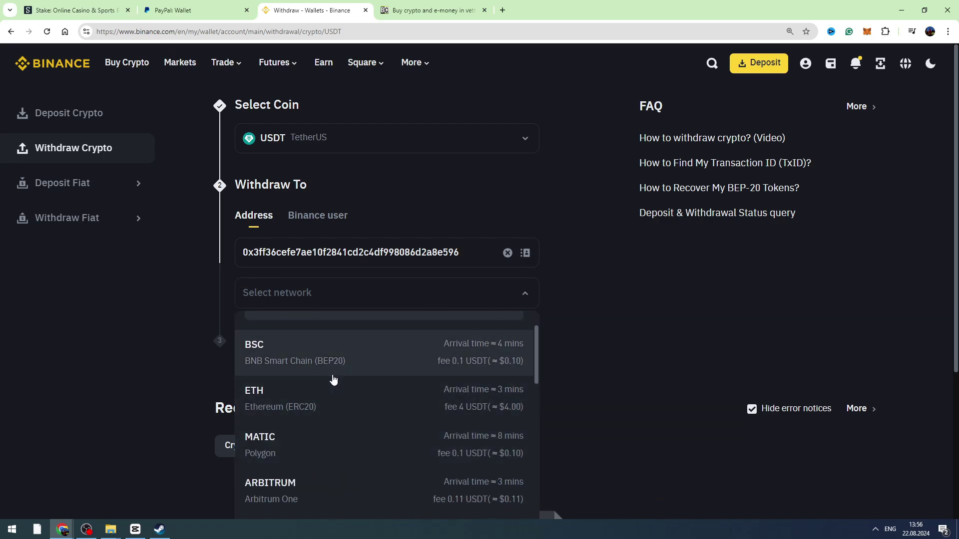
pyautogui.click(335, 361)
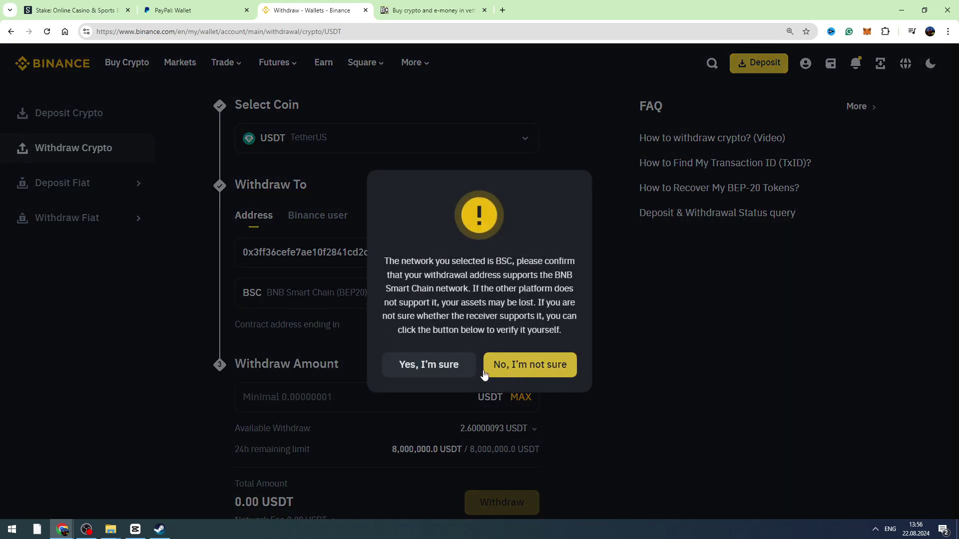
pyautogui.click(429, 367)
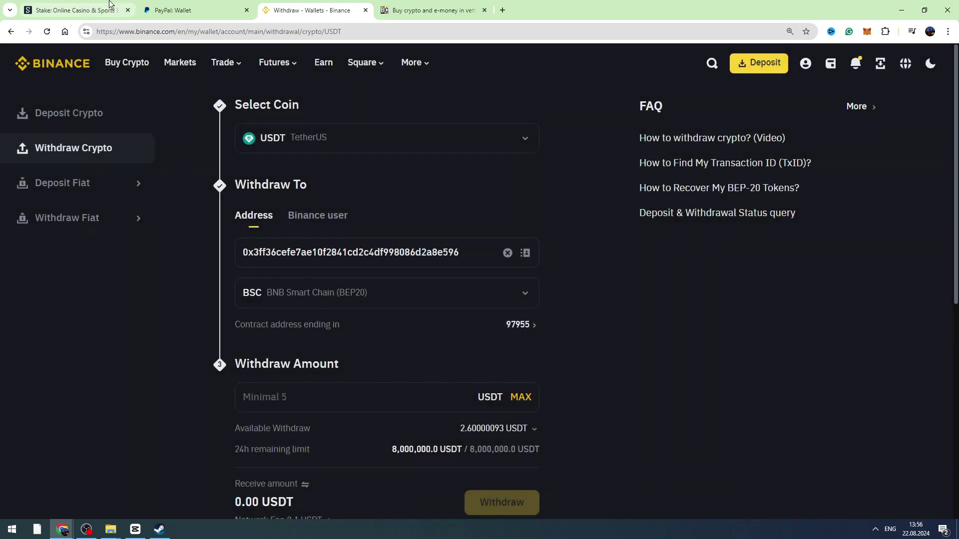
pyautogui.click(95, 10)
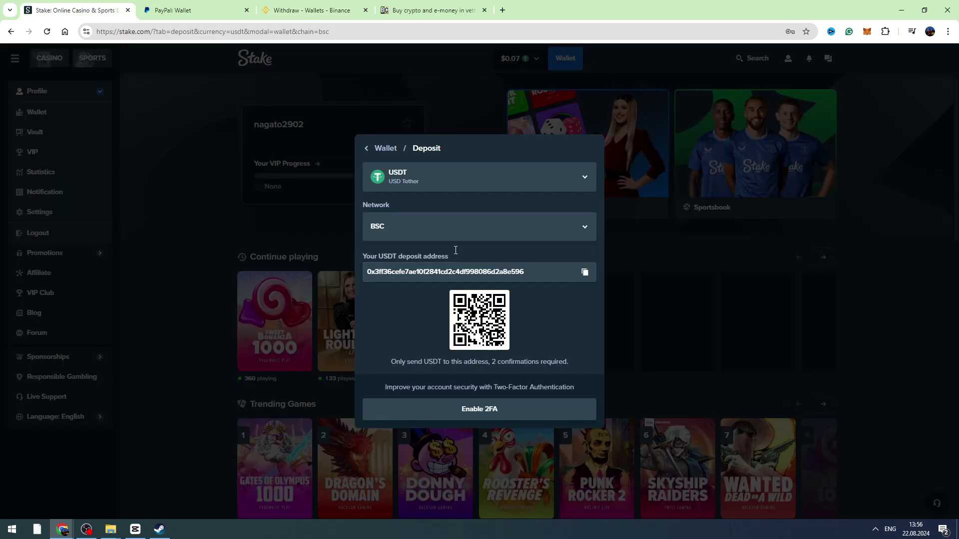
pyautogui.click(452, 232)
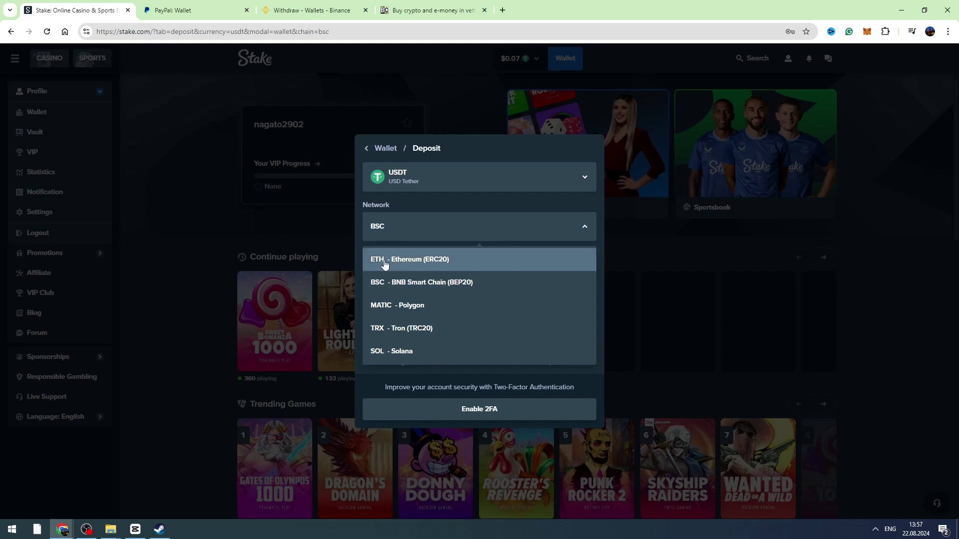
# - Set the withdrawal amount to 90 USDT in the Binance withdrawal form
pyautogui.click(300, 10)
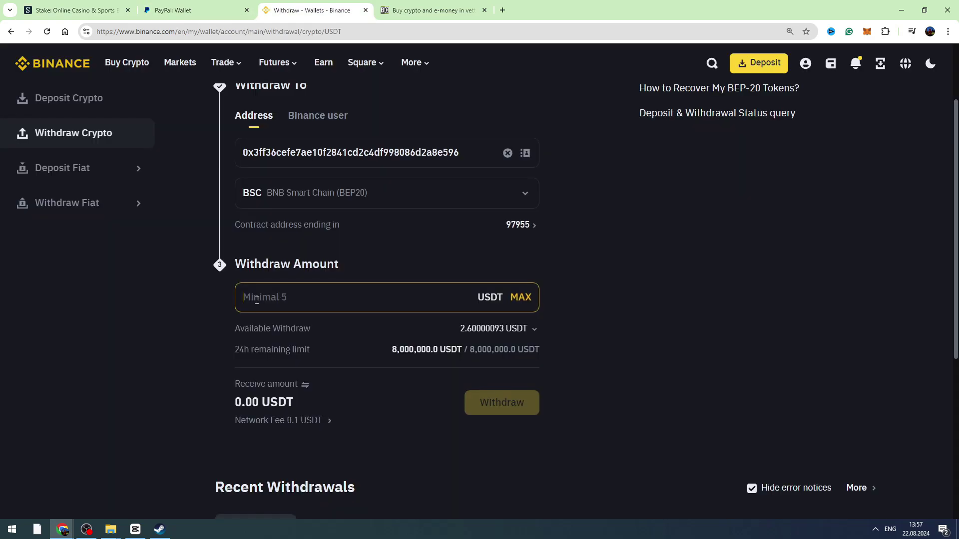
pyautogui.write('90')
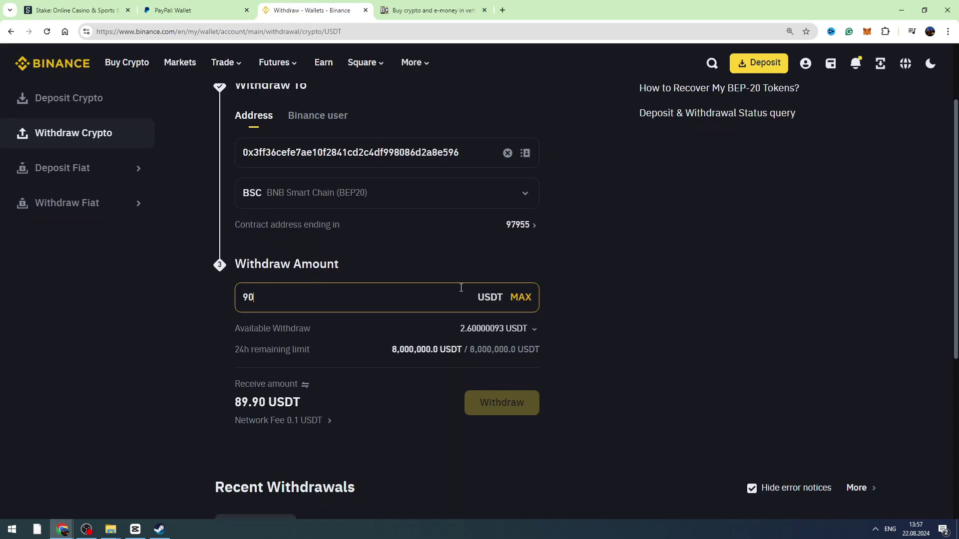
pyautogui.scroll(-1, 238, 388)
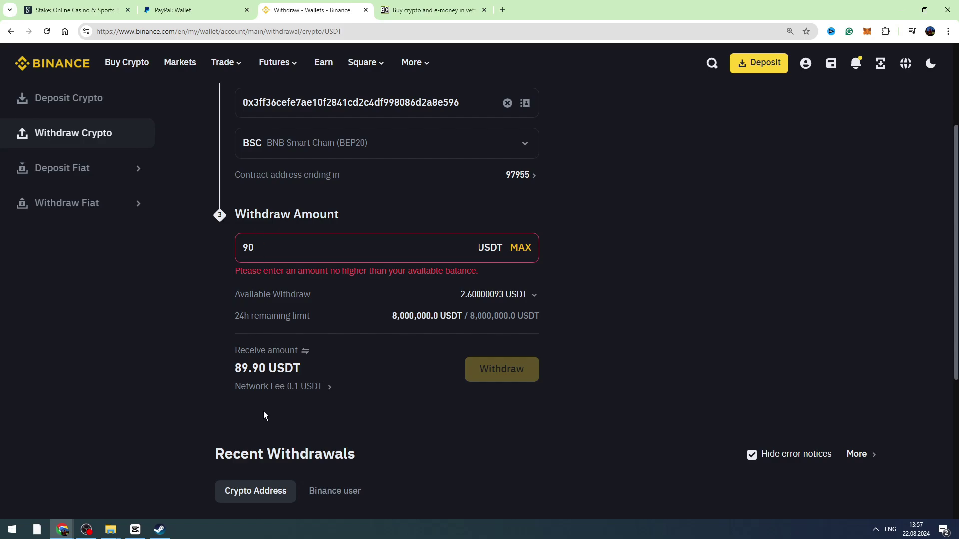
pyautogui.scroll(1, 408, 423)
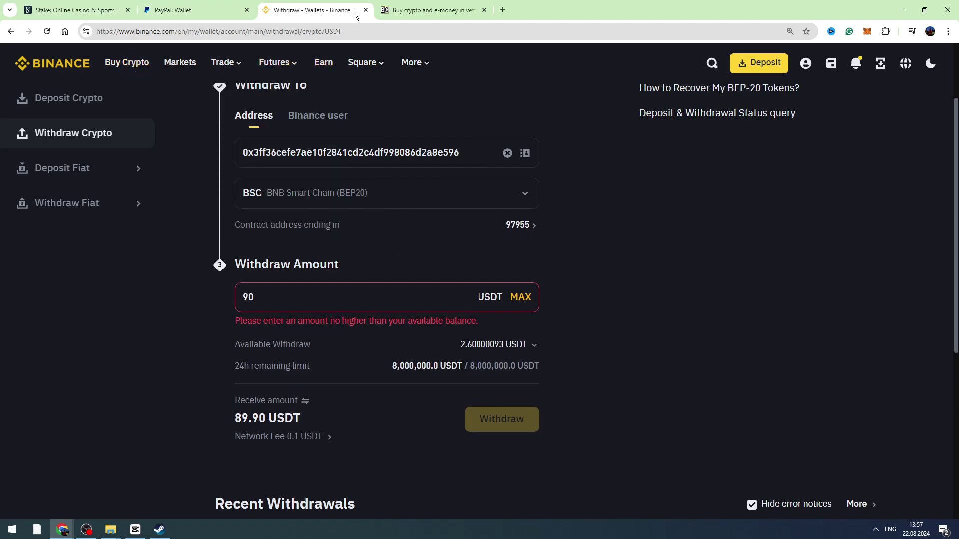
pyautogui.scroll(3, 160, 272)
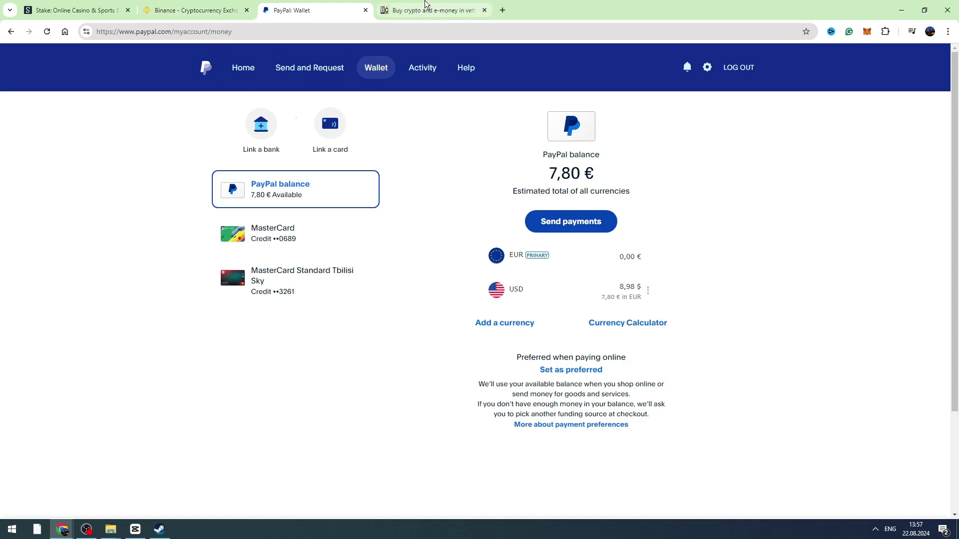
# - Switch to BestChange and list the exchangers that convert PayPal USD to Tether BEP20 USDT
pyautogui.click(425, 5)
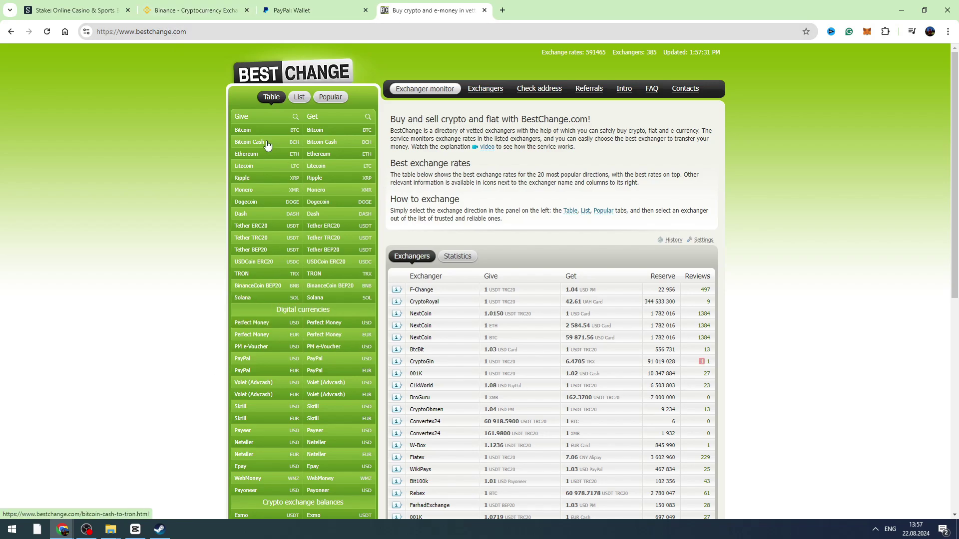
pyautogui.scroll(-3, 257, 349)
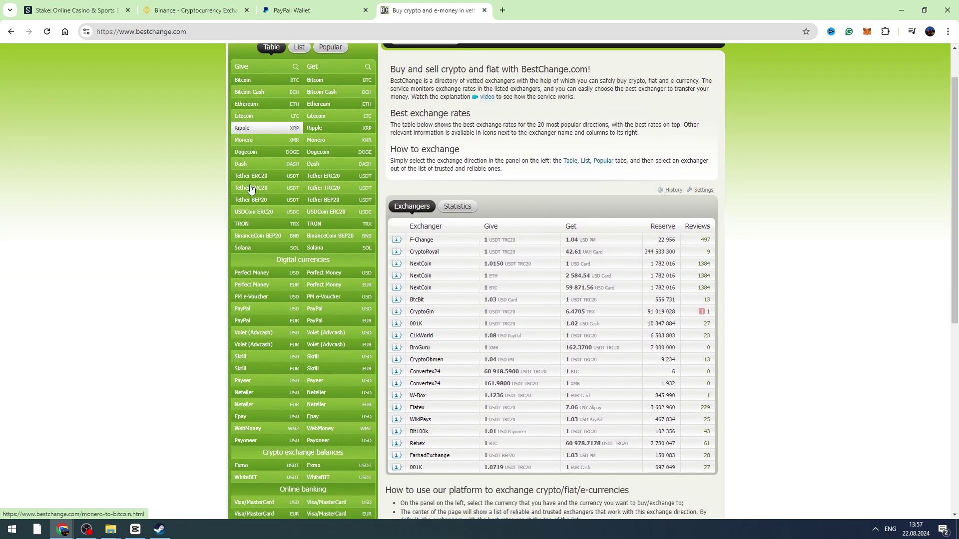
pyautogui.scroll(2, 254, 215)
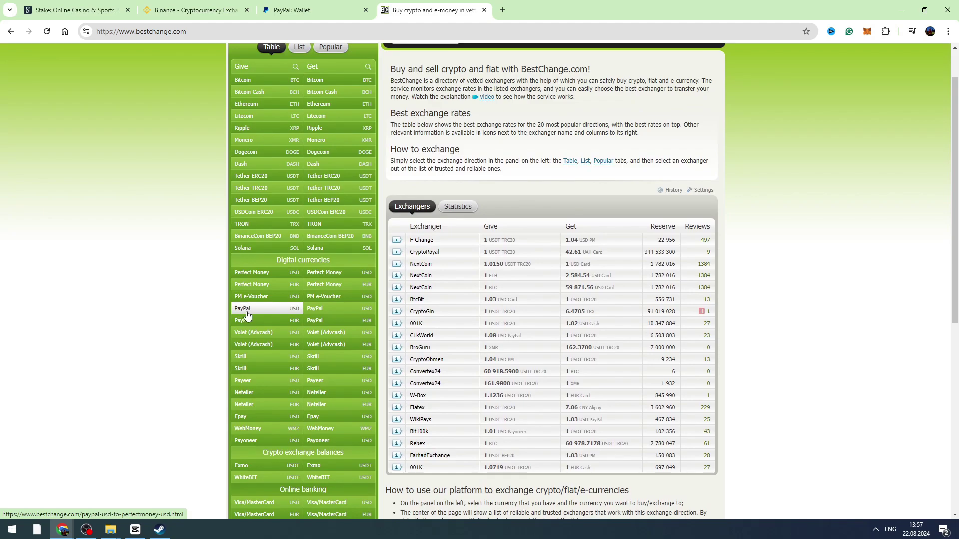
pyautogui.click(245, 311)
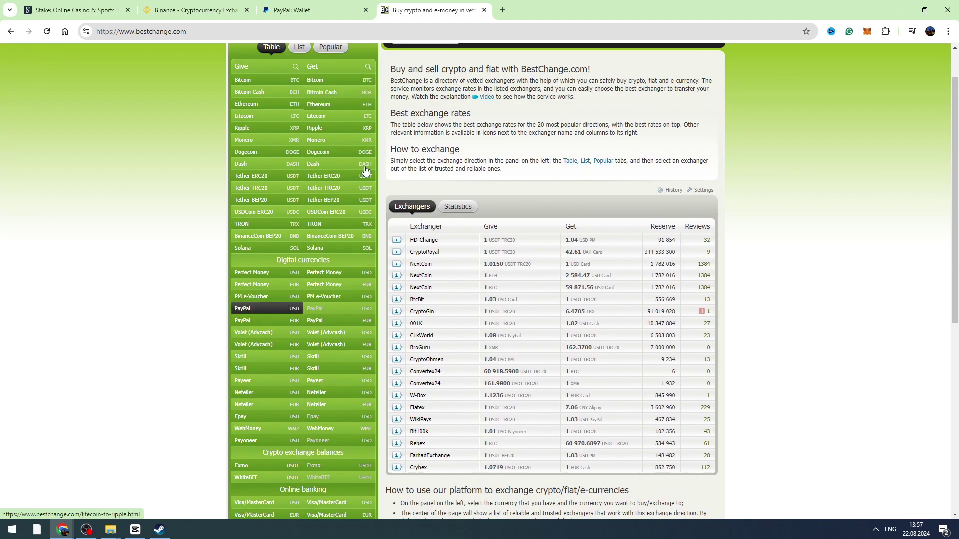
pyautogui.scroll(1, 350, 150)
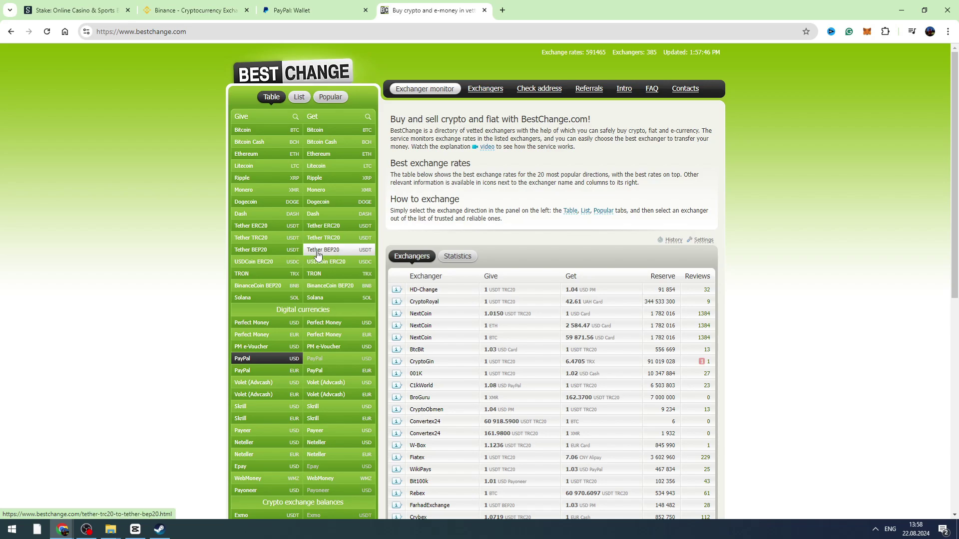
pyautogui.click(333, 251)
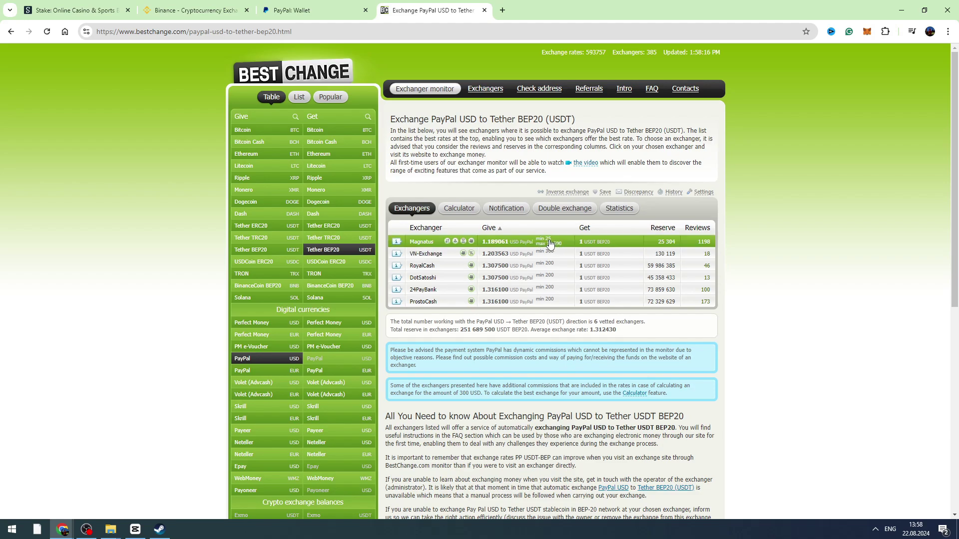
# - Open the Magnatus exchanger from the list and look over its PayPal USD to Tether BEP20 exchange form
pyautogui.click(494, 244)
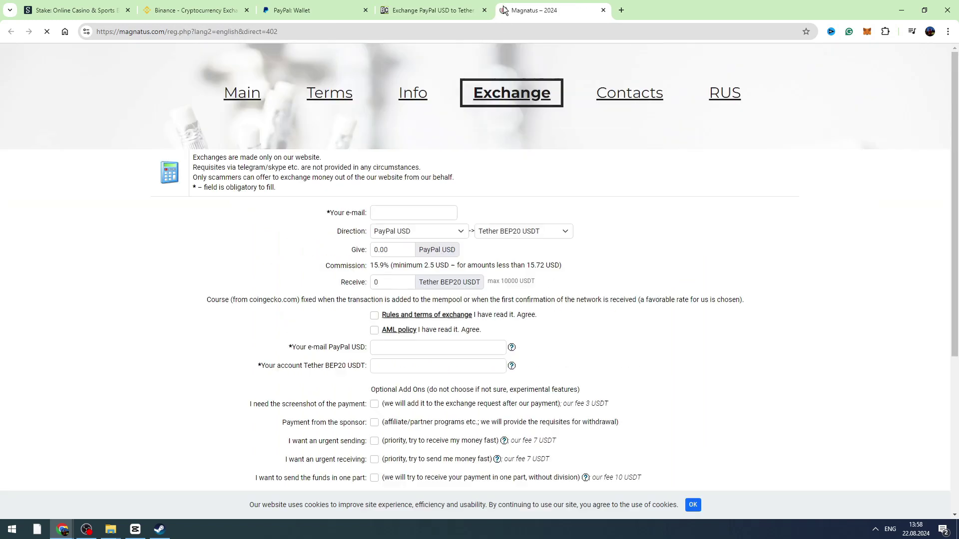
pyautogui.scroll(-3, 377, 369)
pyautogui.scroll(3, 478, 365)
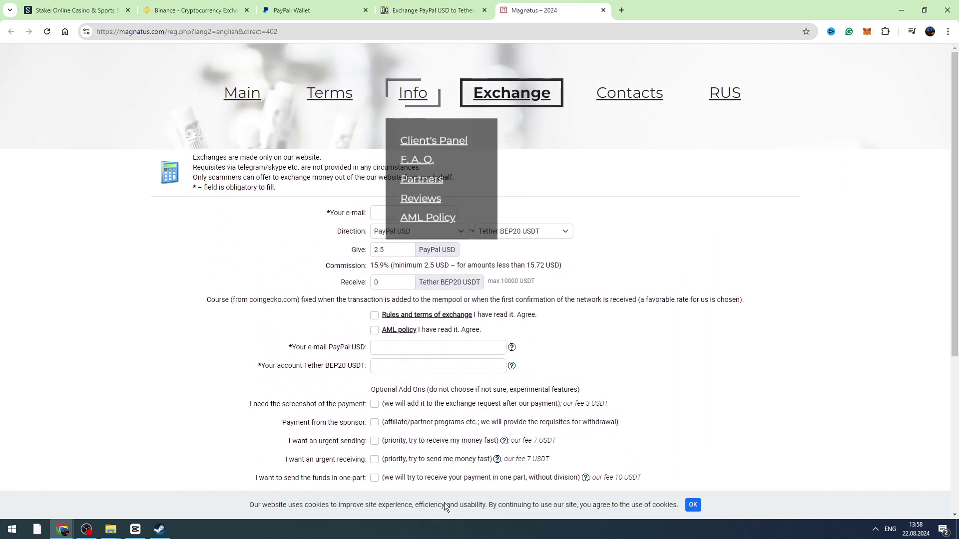
pyautogui.scroll(-1, 225, 414)
pyautogui.scroll(1, 222, 412)
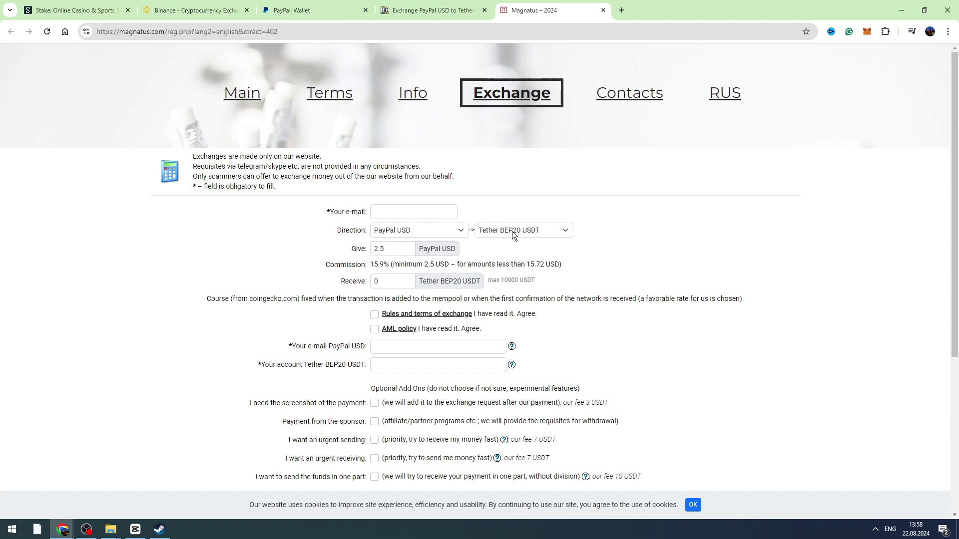
# - Set the amount to give to 100 PayPal USD in the Magnatus exchange form
pyautogui.press('Tab')
pyautogui.write('100')
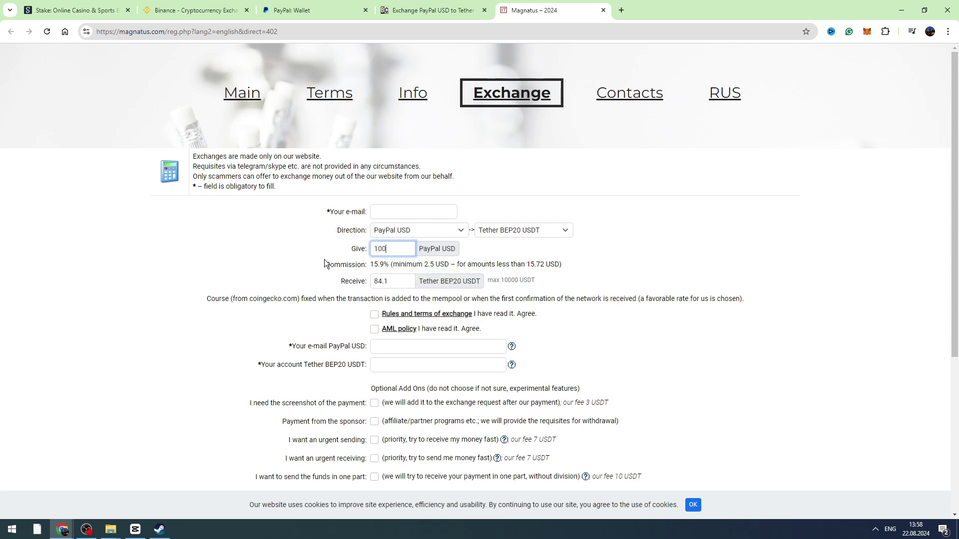
pyautogui.click(376, 260)
pyautogui.scroll(-2, 373, 315)
pyautogui.scroll(2, 339, 300)
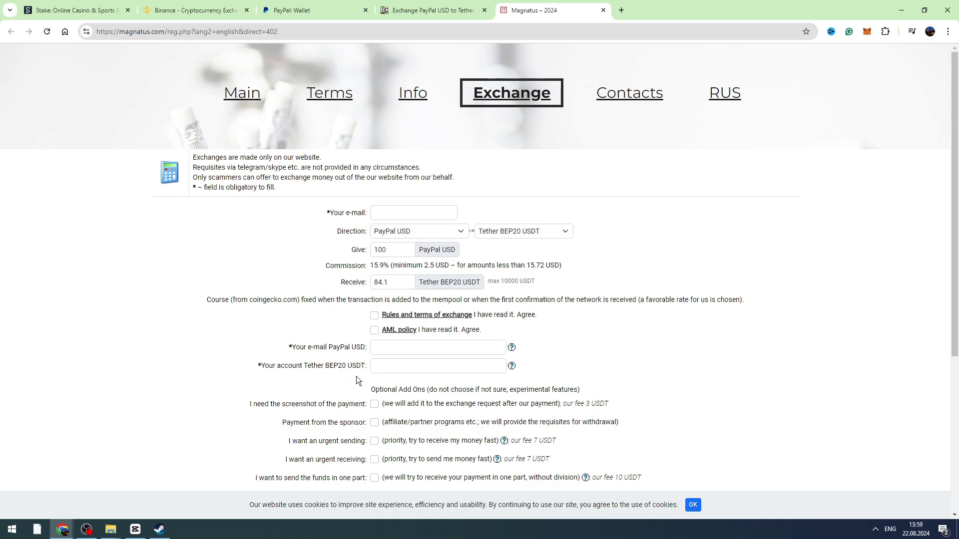
# - Switch to Binance and start a USDT deposit from the spot wallet
pyautogui.click(195, 10)
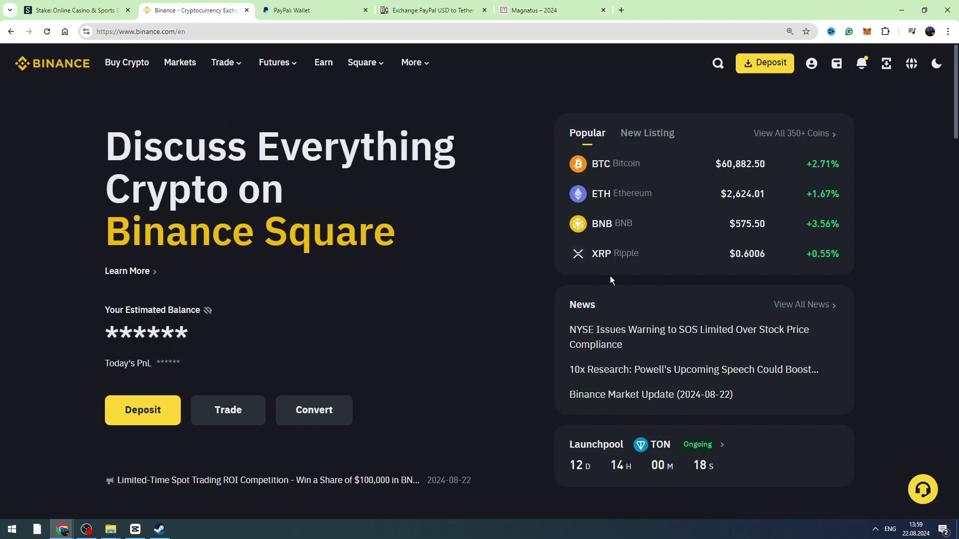
pyautogui.moveTo(837, 64)
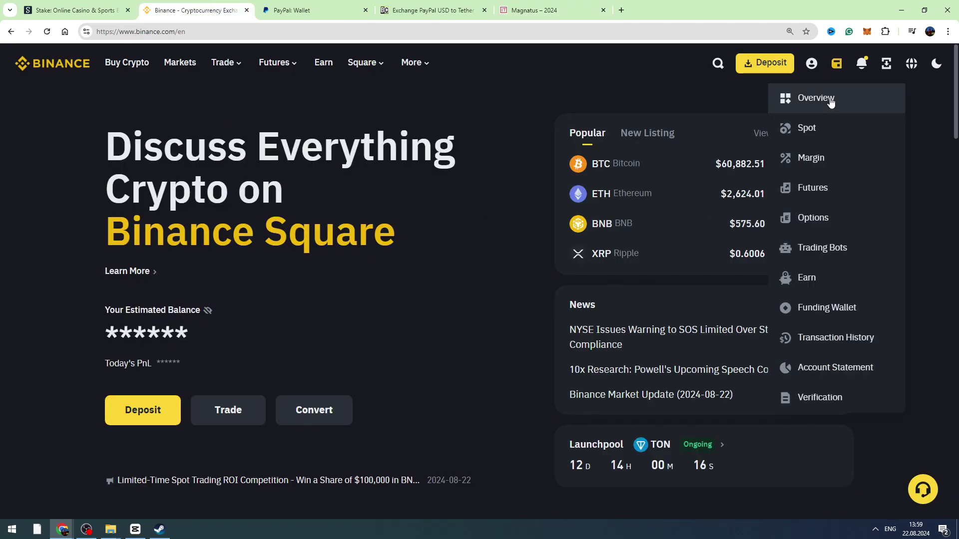
pyautogui.click(807, 128)
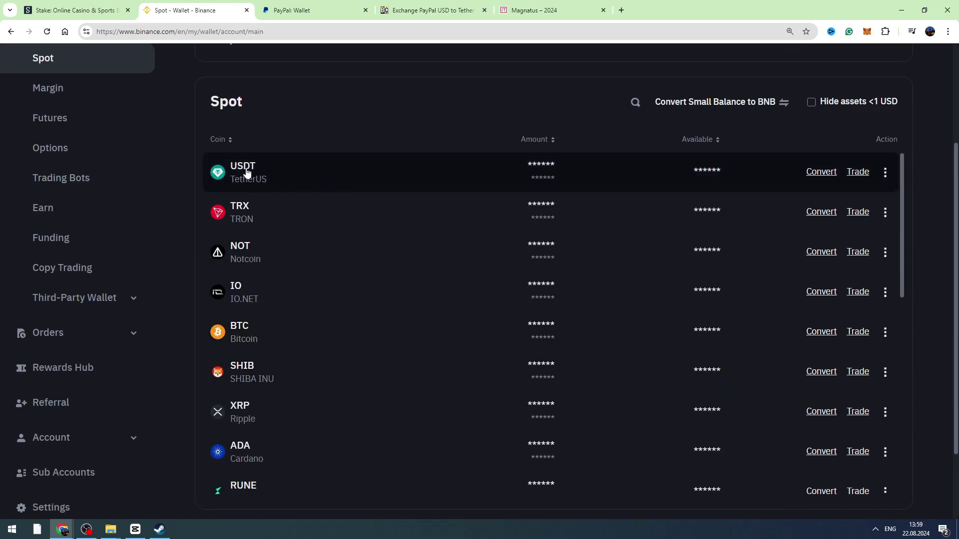
pyautogui.click(885, 172)
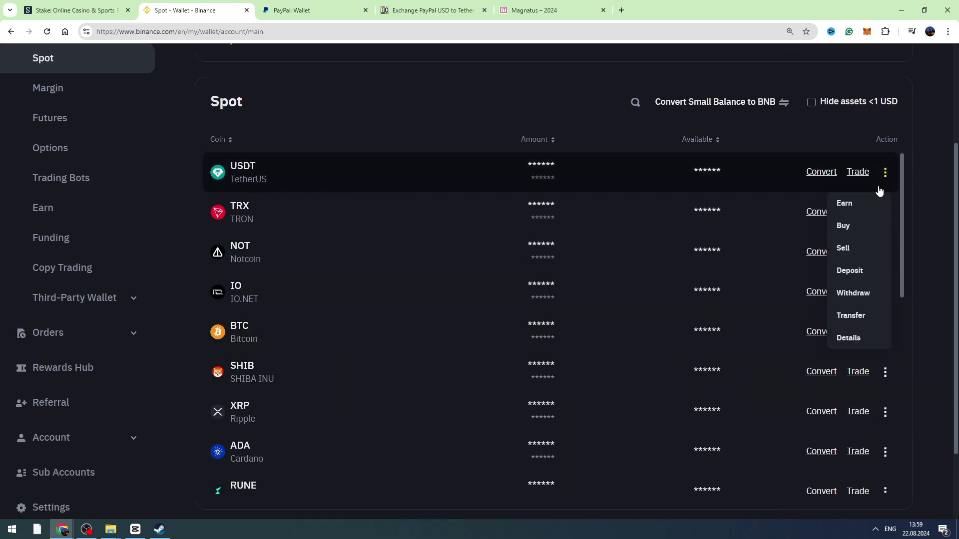
pyautogui.click(851, 272)
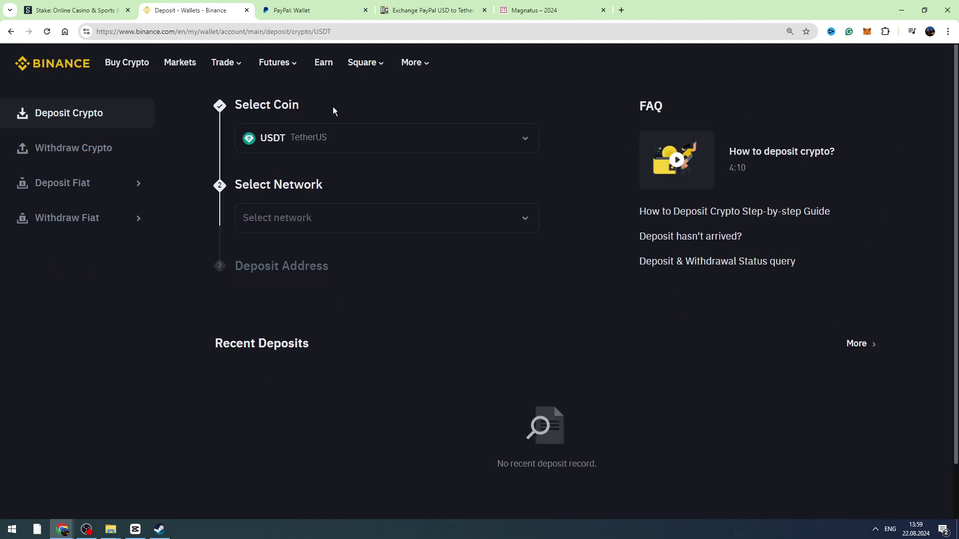
# - Choose BSC - BNB Smart Chain (BEP20) as the deposit network and copy the Binance deposit address
pyautogui.click(316, 227)
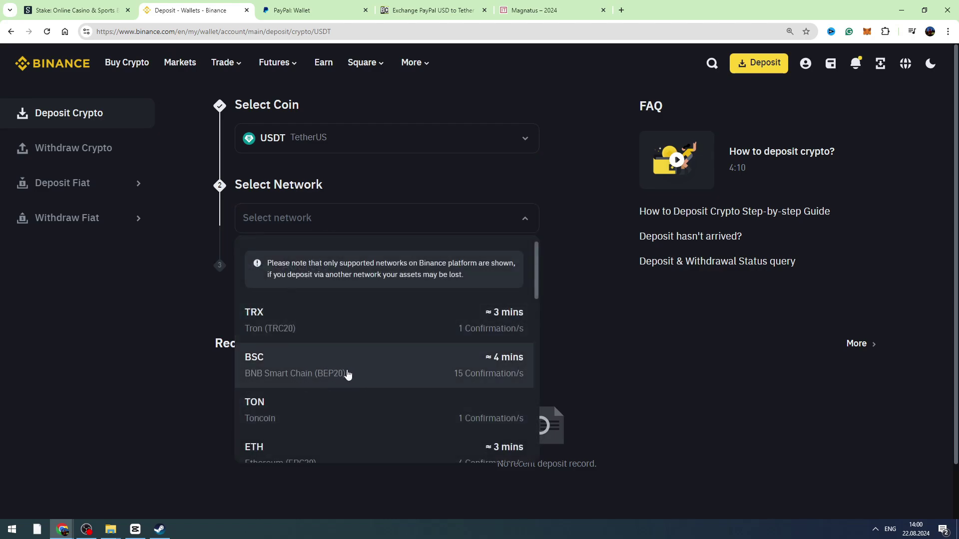
pyautogui.click(341, 379)
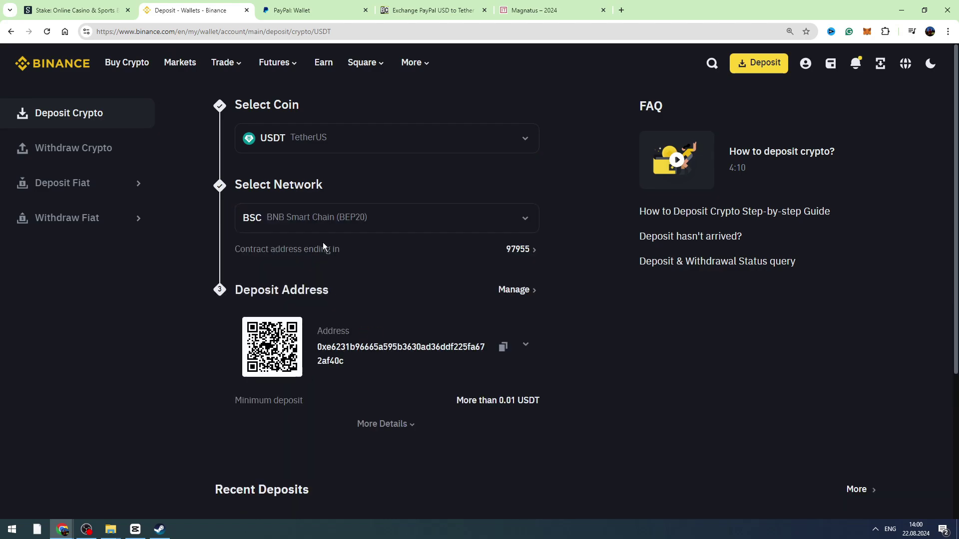
pyautogui.click(503, 347)
# - Return to the Magnatus form and paste the copied address as the Tether BEP20 USDT account
pyautogui.click(300, 10)
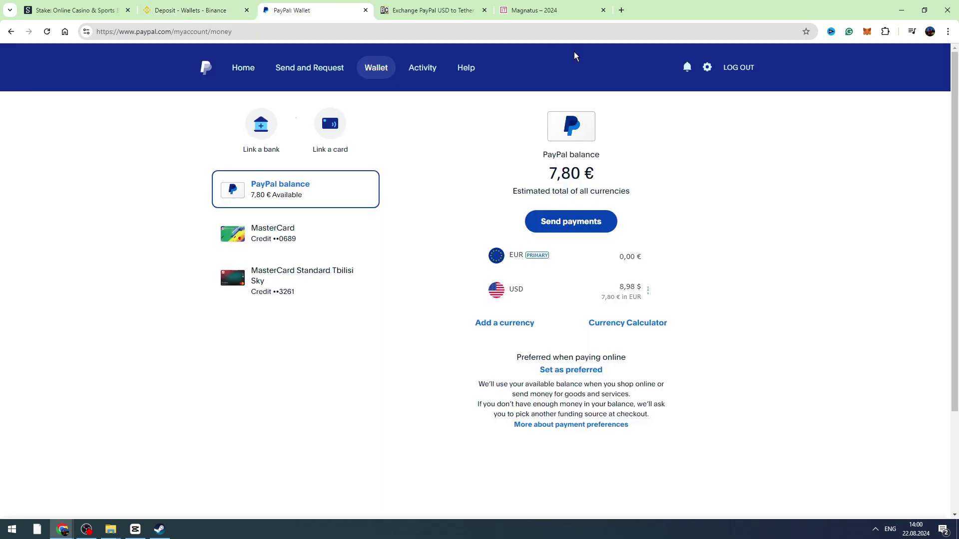
pyautogui.click(475, 5)
pyautogui.click(562, 5)
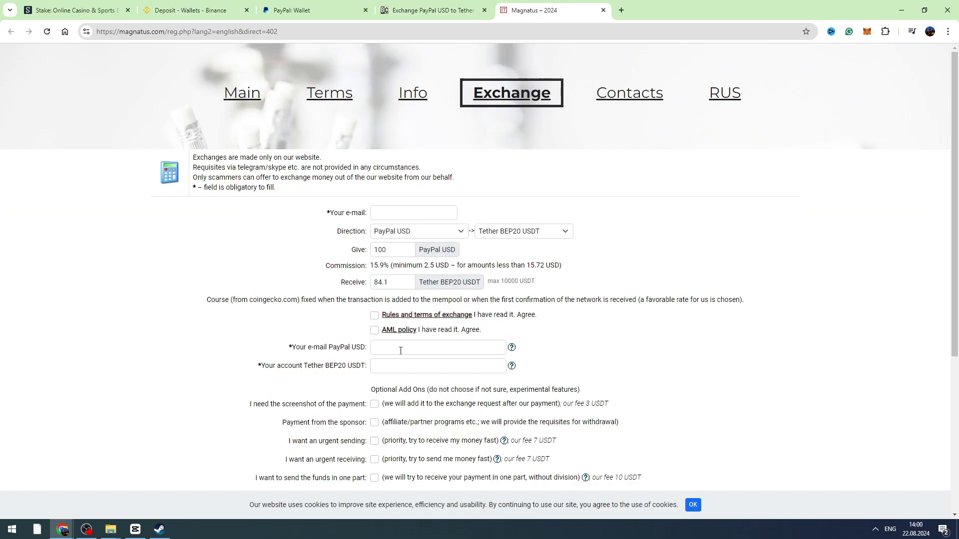
pyautogui.rightClick(402, 369)
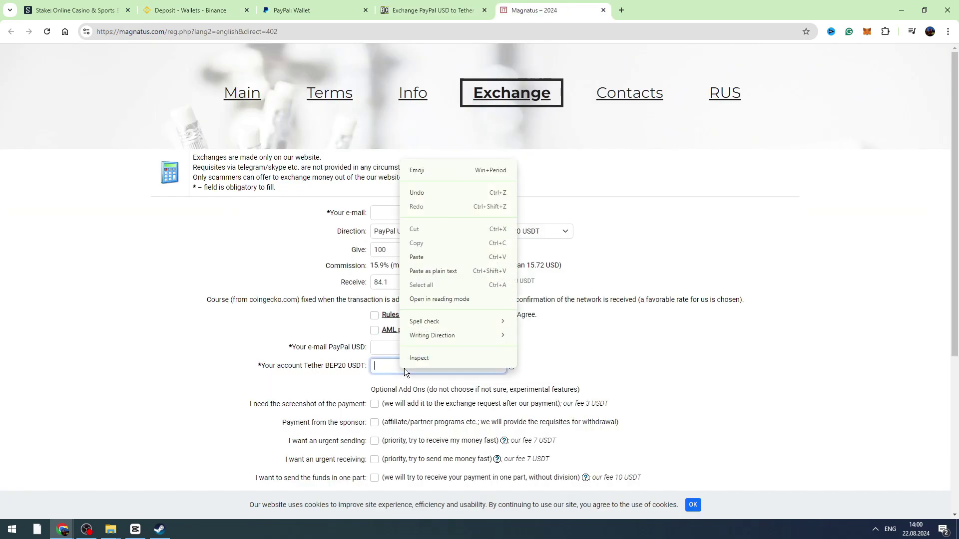
pyautogui.click(417, 258)
# - Review the rest of the Magnatus form, including the agreements, PayPal e-mail, optional add-ons, captcha and submission area
pyautogui.scroll(-2, 427, 231)
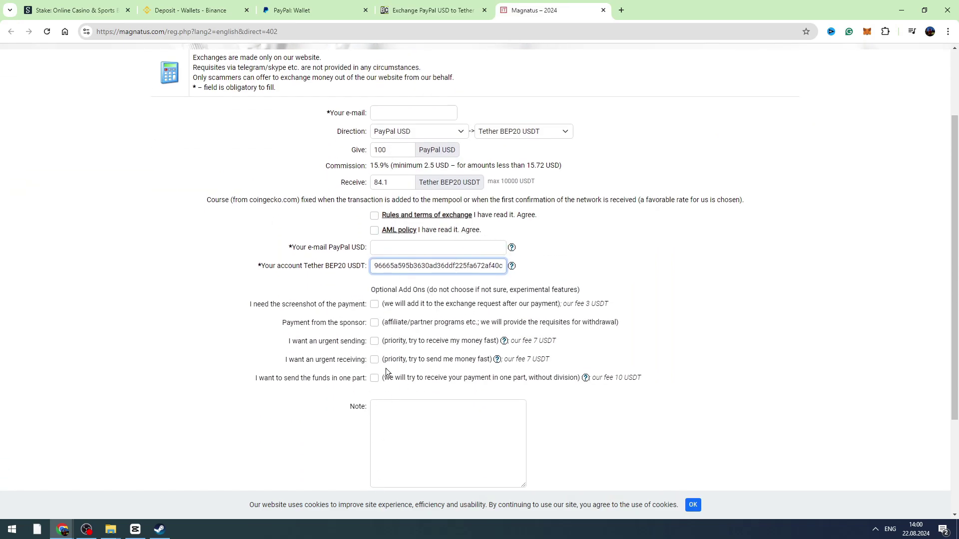
pyautogui.scroll(-2, 385, 367)
pyautogui.scroll(-1, 269, 391)
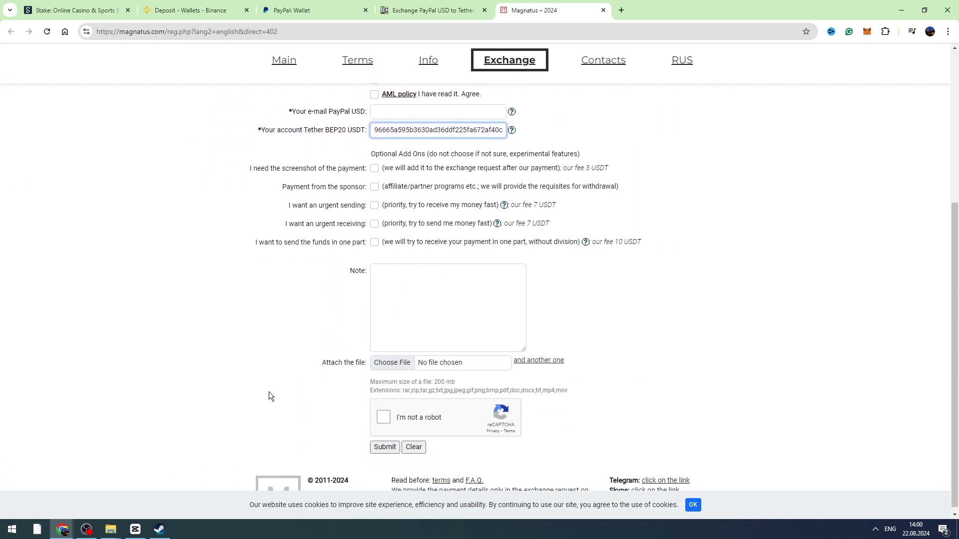
pyautogui.scroll(1, 334, 457)
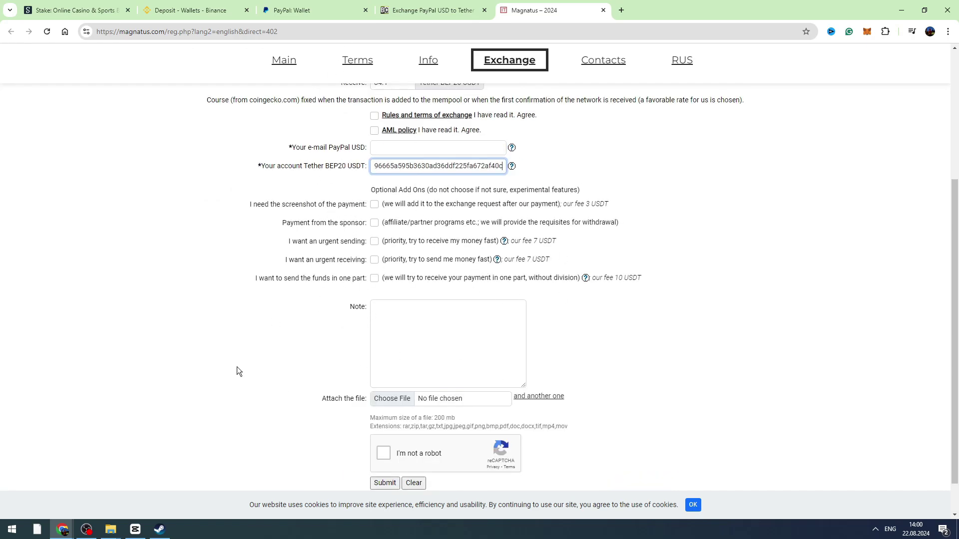
pyautogui.scroll(-1, 283, 320)
pyautogui.scroll(4, 218, 409)
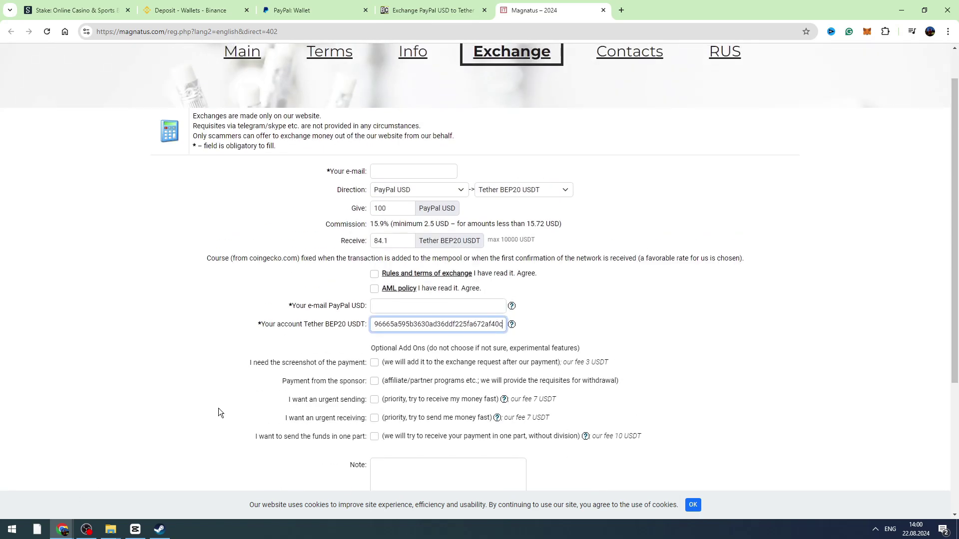
pyautogui.scroll(-3, 218, 409)
pyautogui.scroll(4, 99, 354)
pyautogui.scroll(-5, 99, 354)
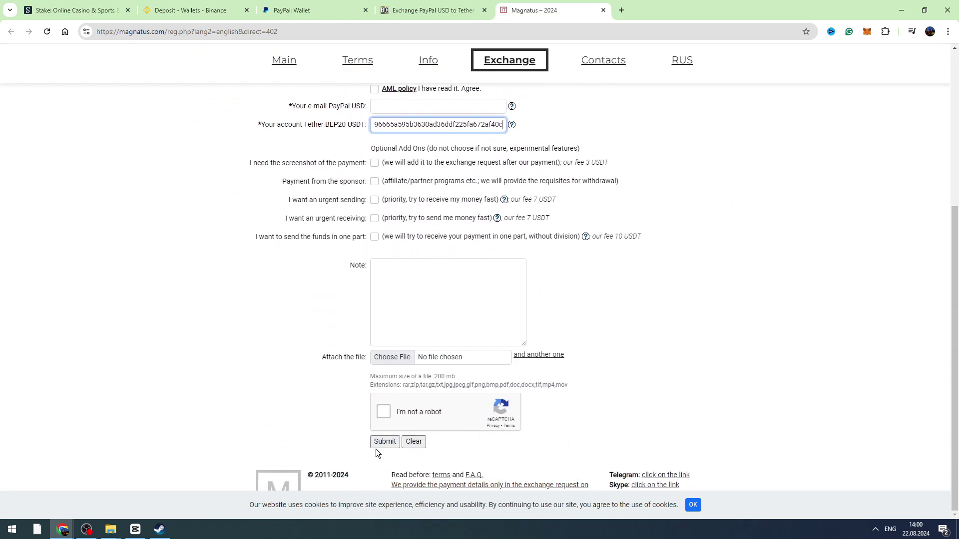
pyautogui.scroll(5, 350, 177)
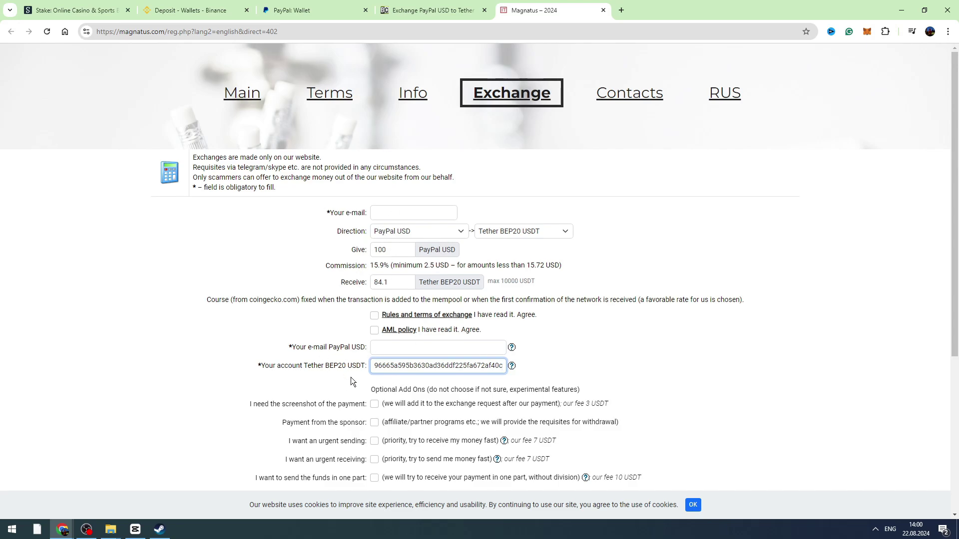
# - Check the pasted address in the exchange form, then compare Binance's deposit details with Stake's USDT deposit networks
pyautogui.moveTo(404, 373); pyautogui.dragTo(479, 368)
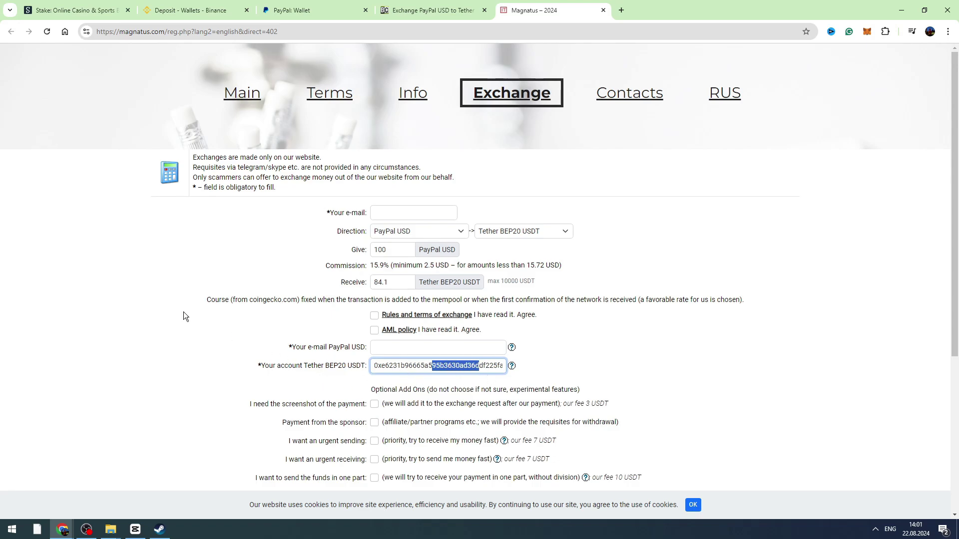
pyautogui.click(2, 77)
pyautogui.click(223, 11)
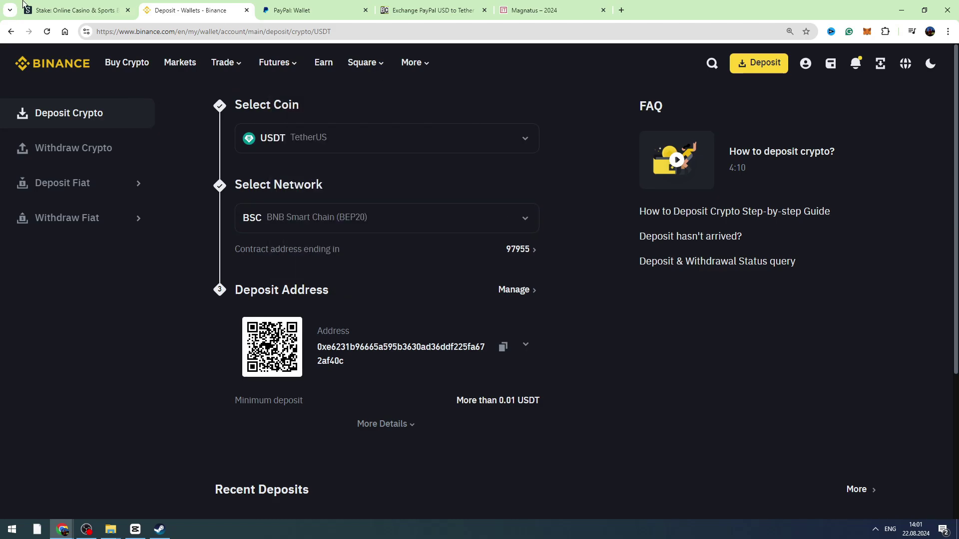
pyautogui.click(112, 6)
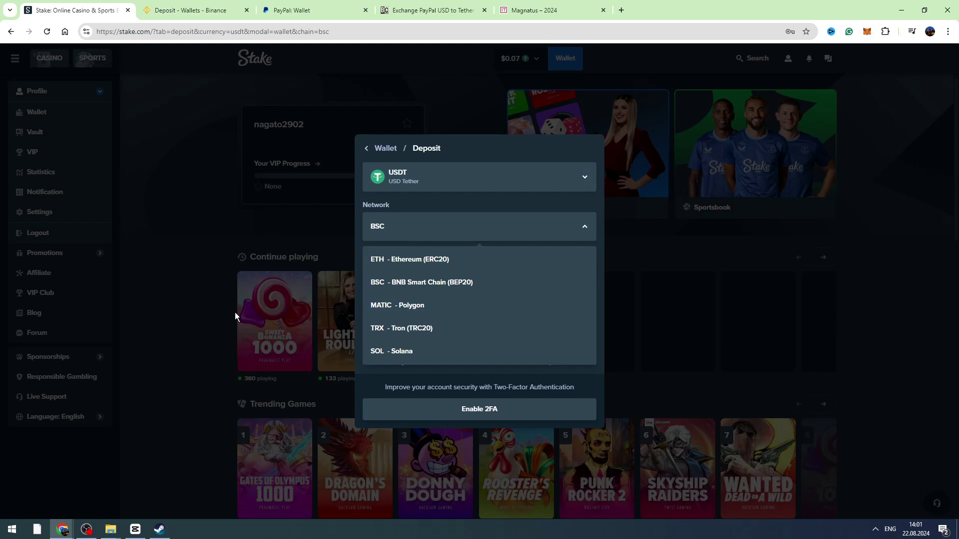
pyautogui.click(199, 4)
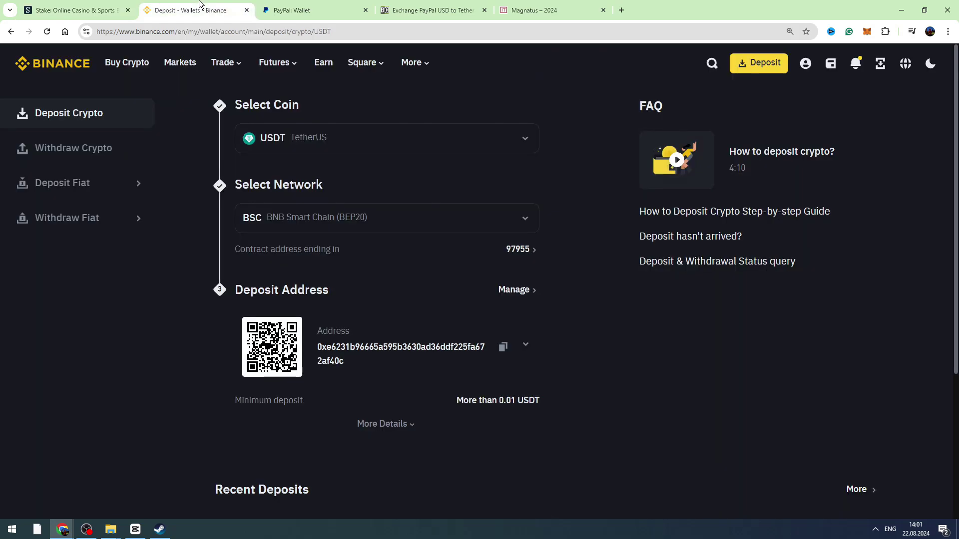